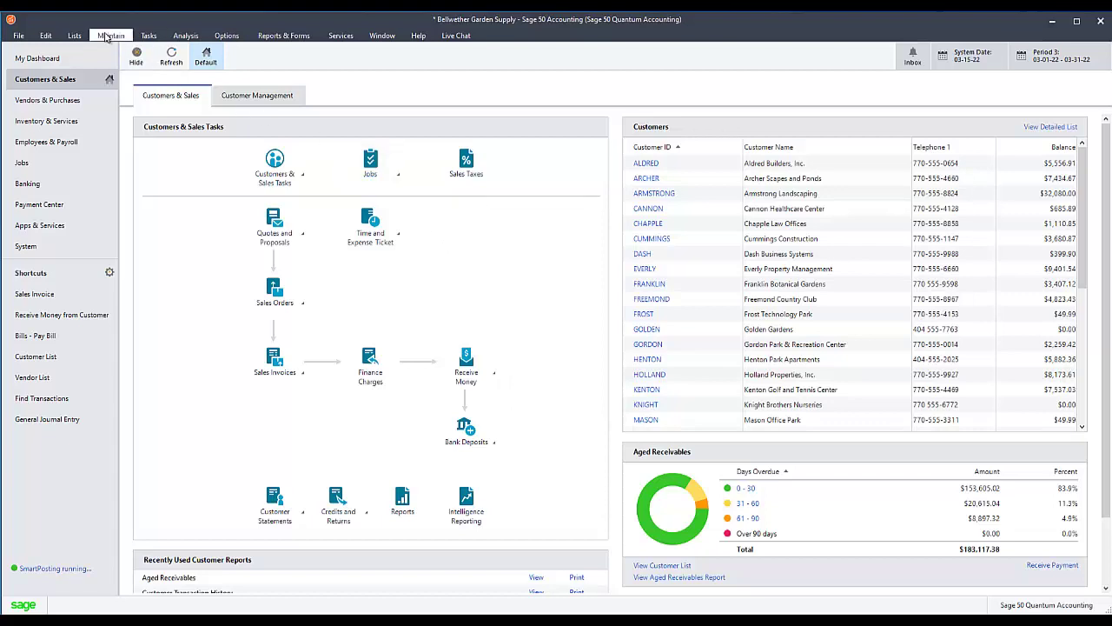
- Change the accounting period to 01 - Jan 01, 2022 to Jan 31, 2022, declining invoice/check printing and the Internal Accounting Review
click(157, 37)
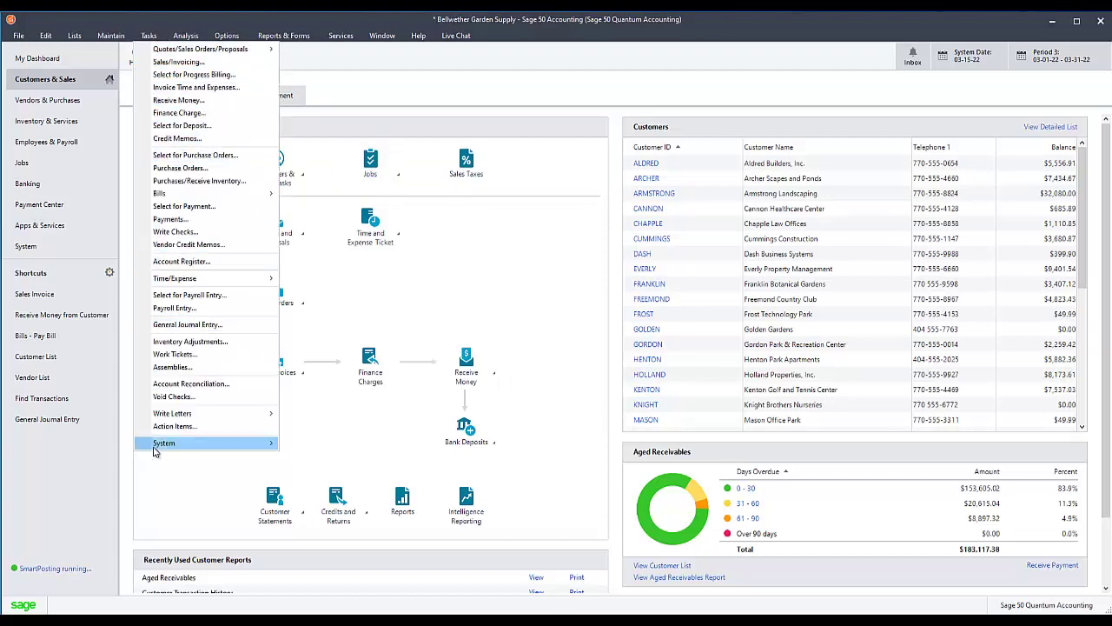
mouse_move(155, 451)
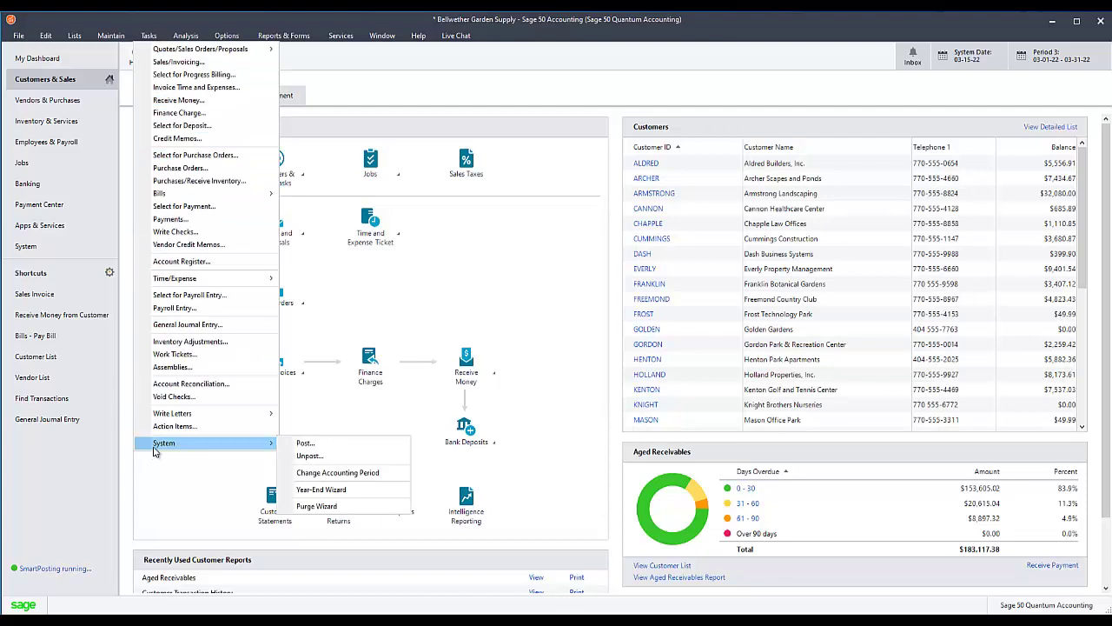
click(322, 475)
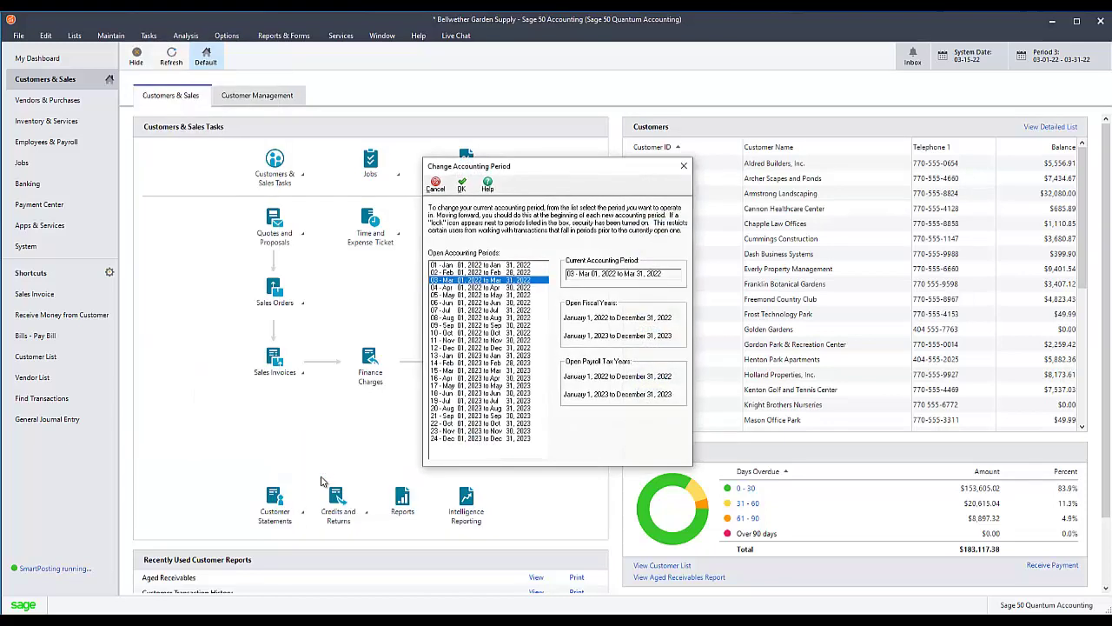
click(499, 265)
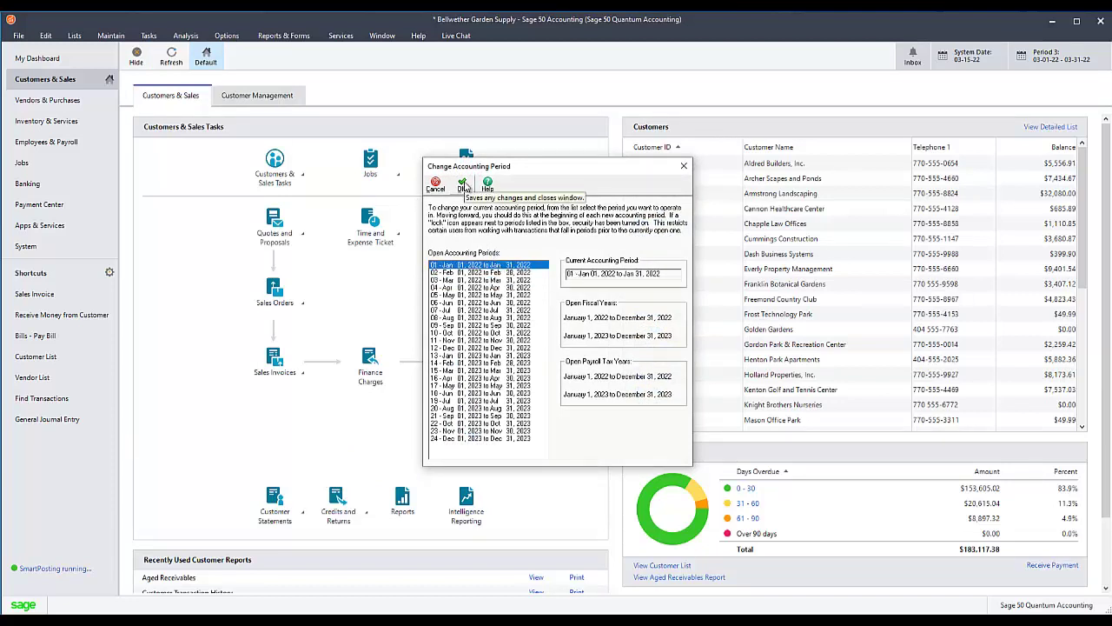
click(462, 185)
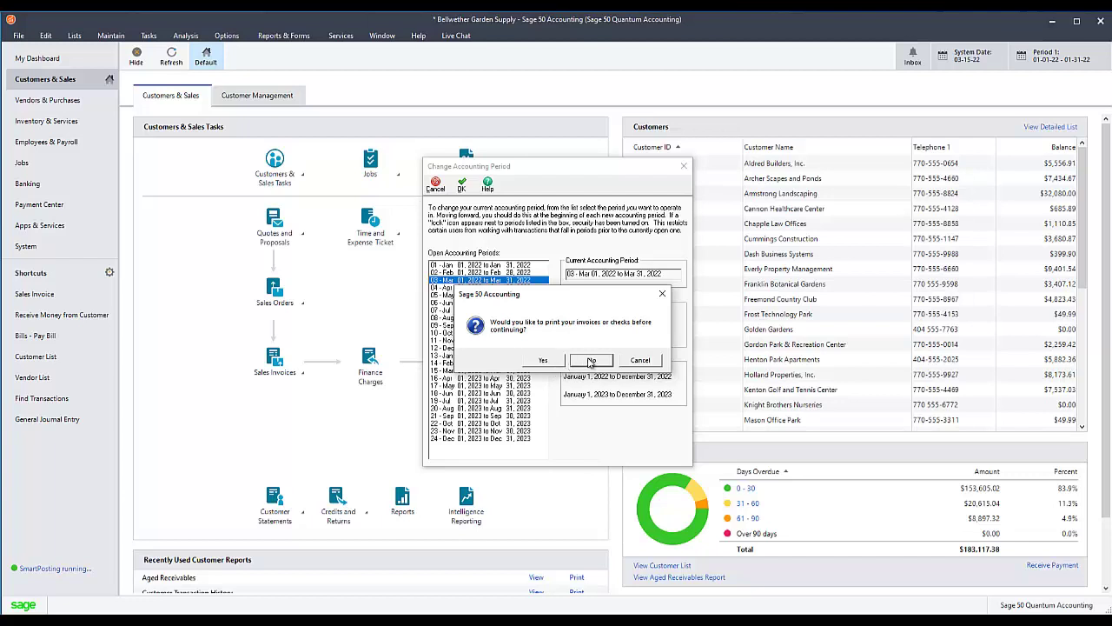
click(592, 361)
click(592, 361)
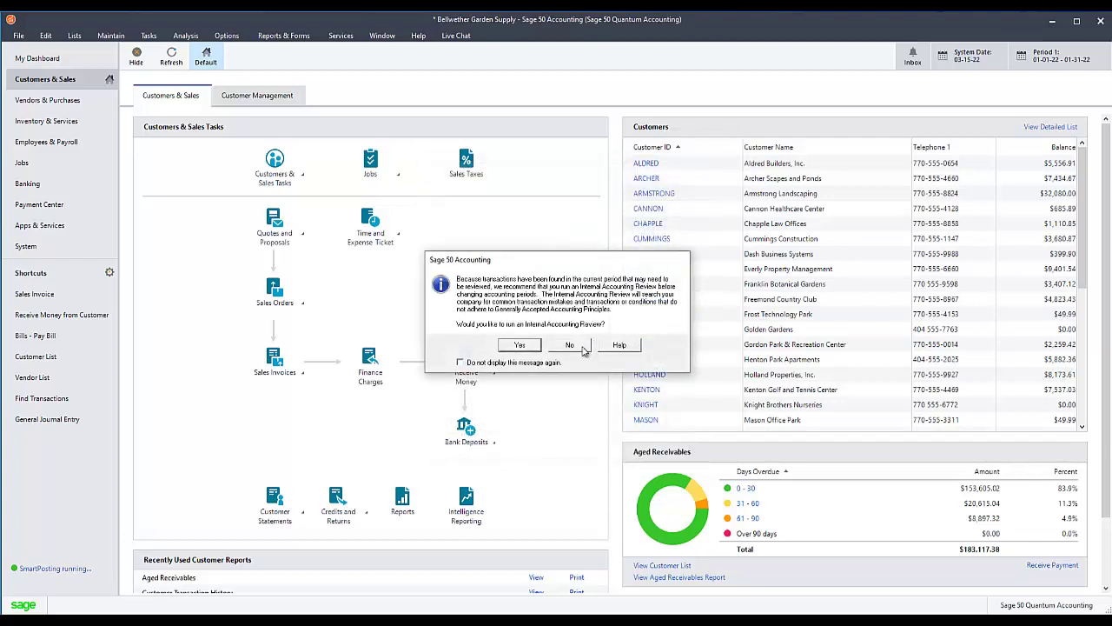
click(571, 345)
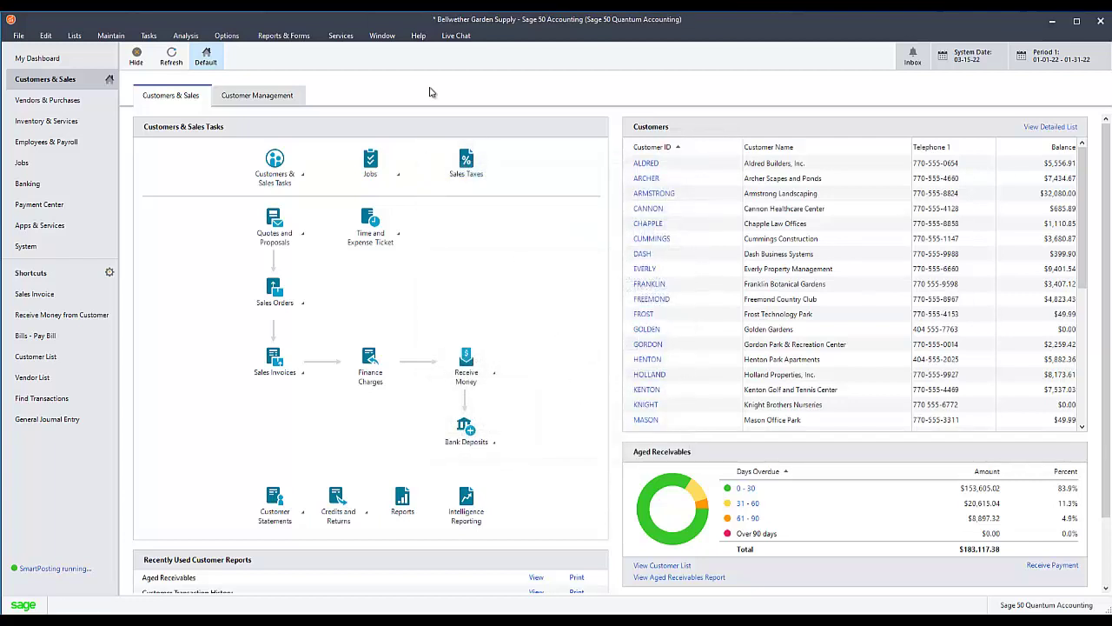
- Start an Integrity Check and back up the company data first, naming the backup file "pre-test.backup 9_10_2021"
click(417, 36)
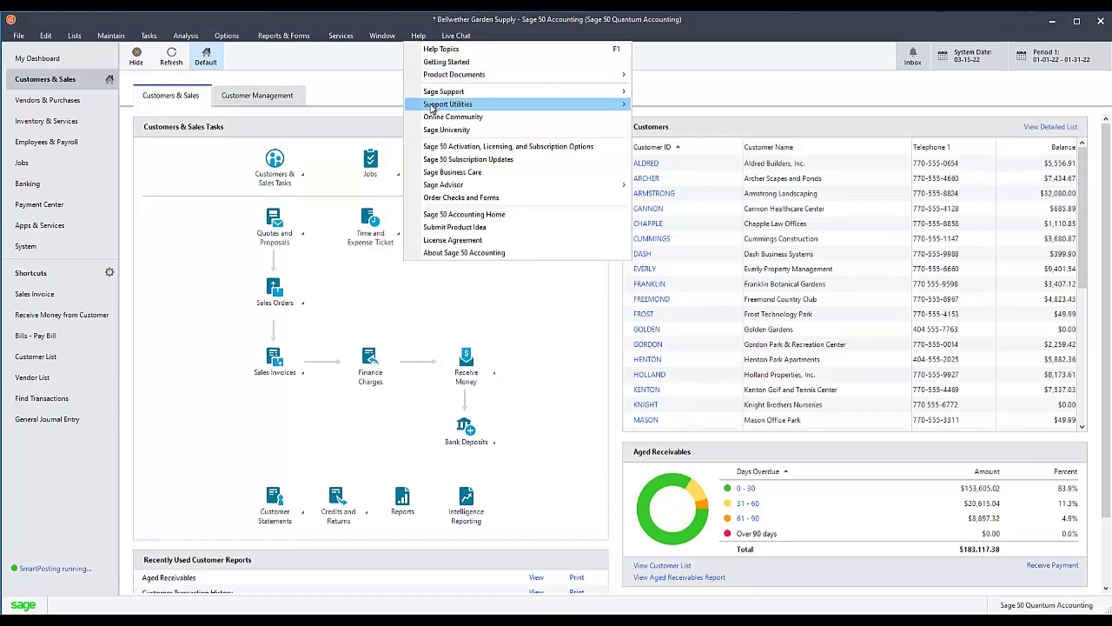
mouse_move(432, 107)
click(674, 155)
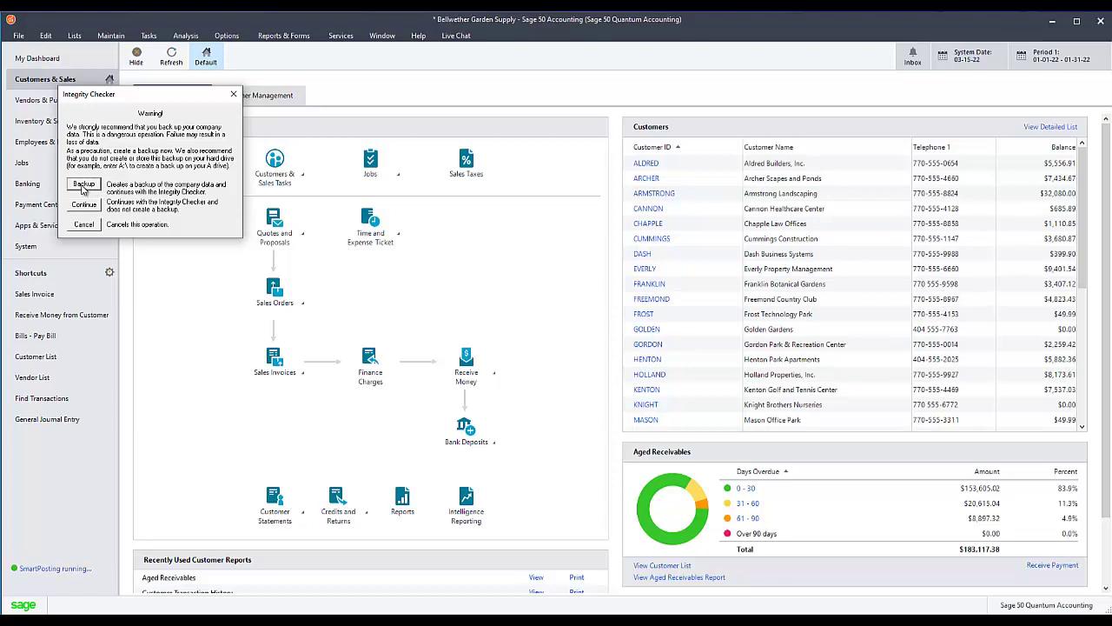
click(84, 186)
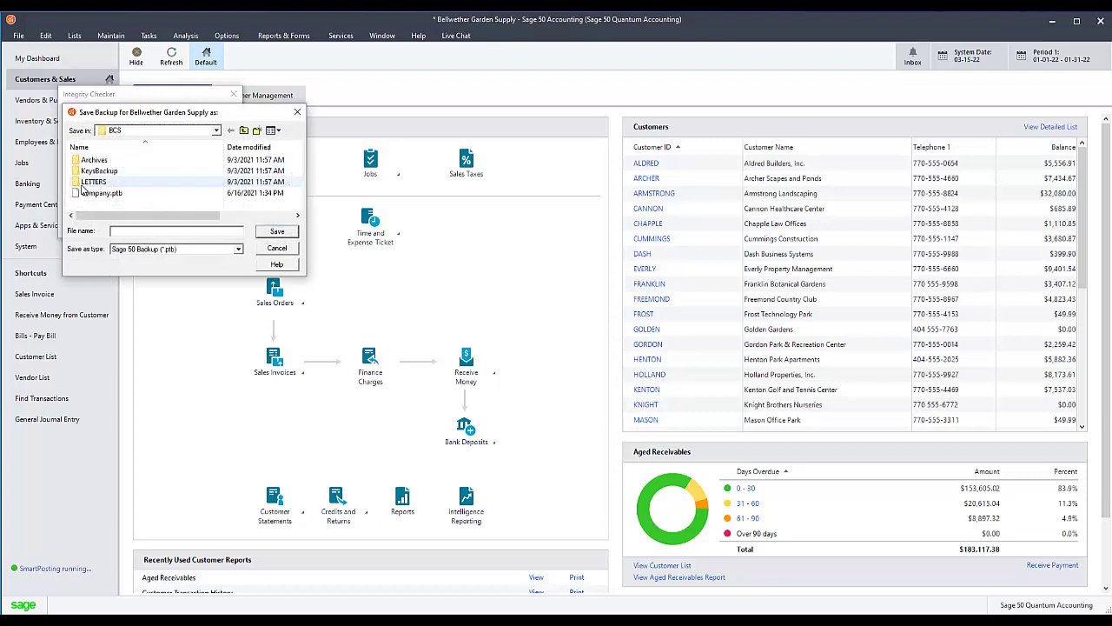
click(136, 234)
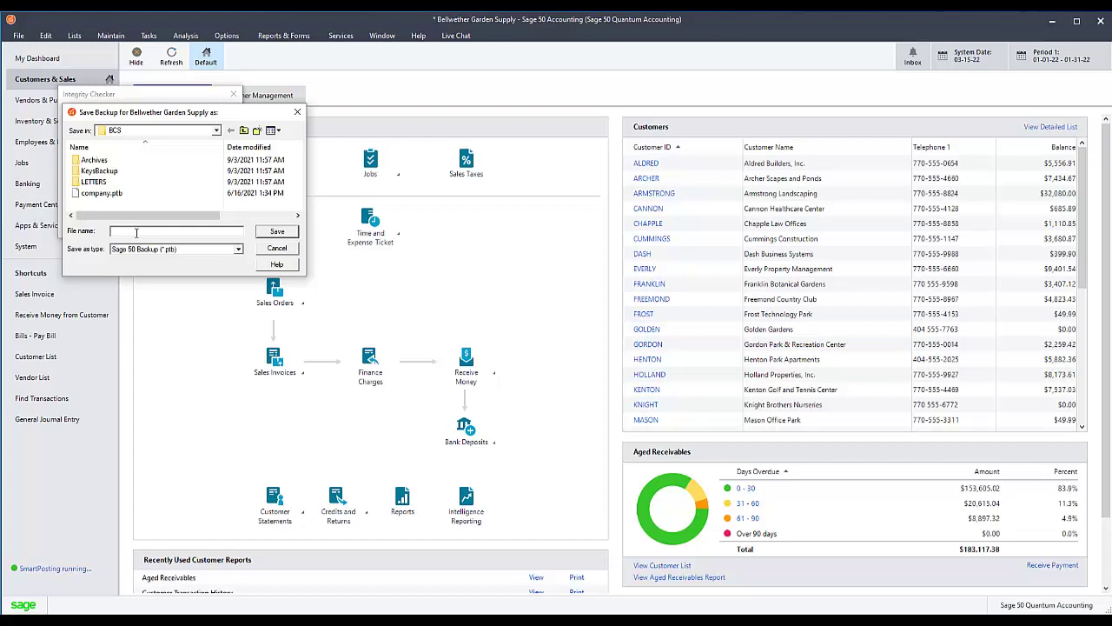
text(pre-test.backup 9710)
key(BackSpace)
key(BackSpace)
key(BackSpace)
text(_10_2021)
click(287, 234)
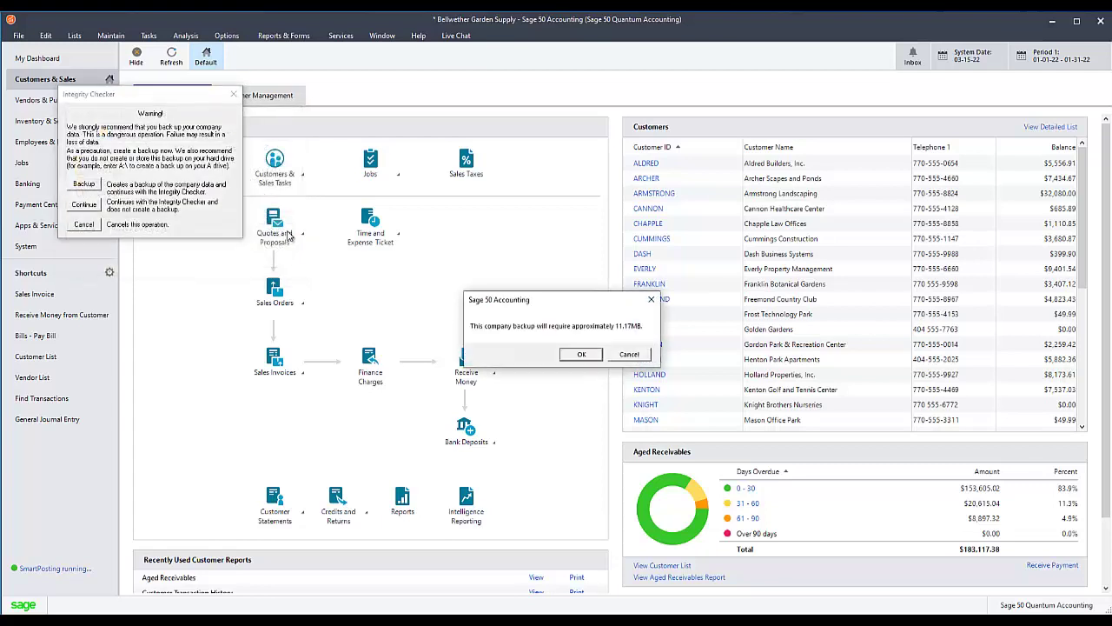
click(583, 356)
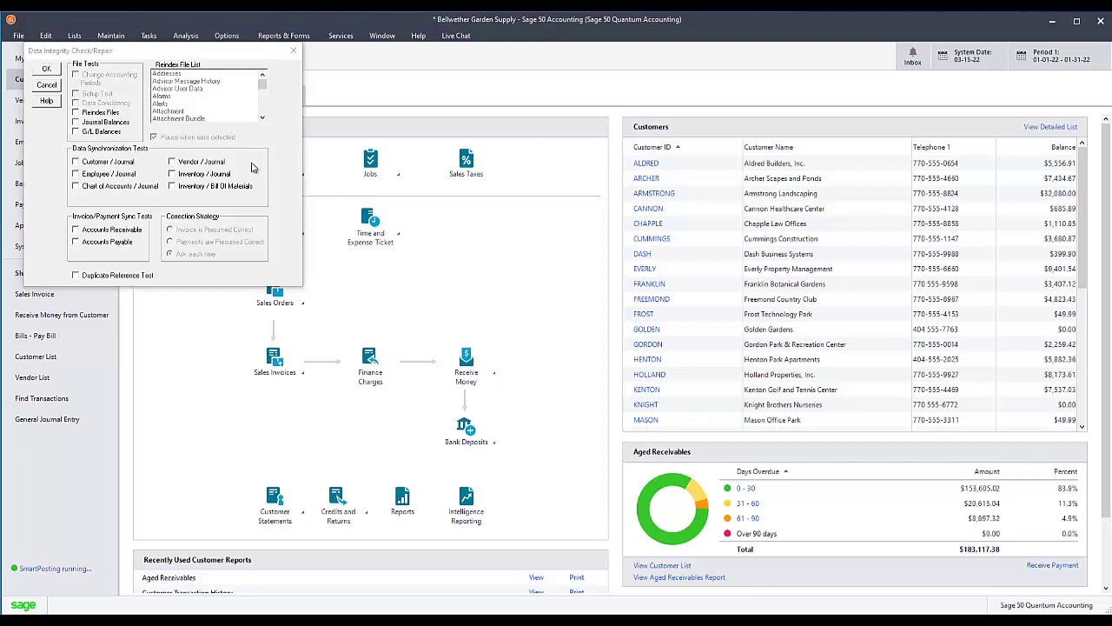
- Run the Reindex Files test on the Chart file
click(75, 114)
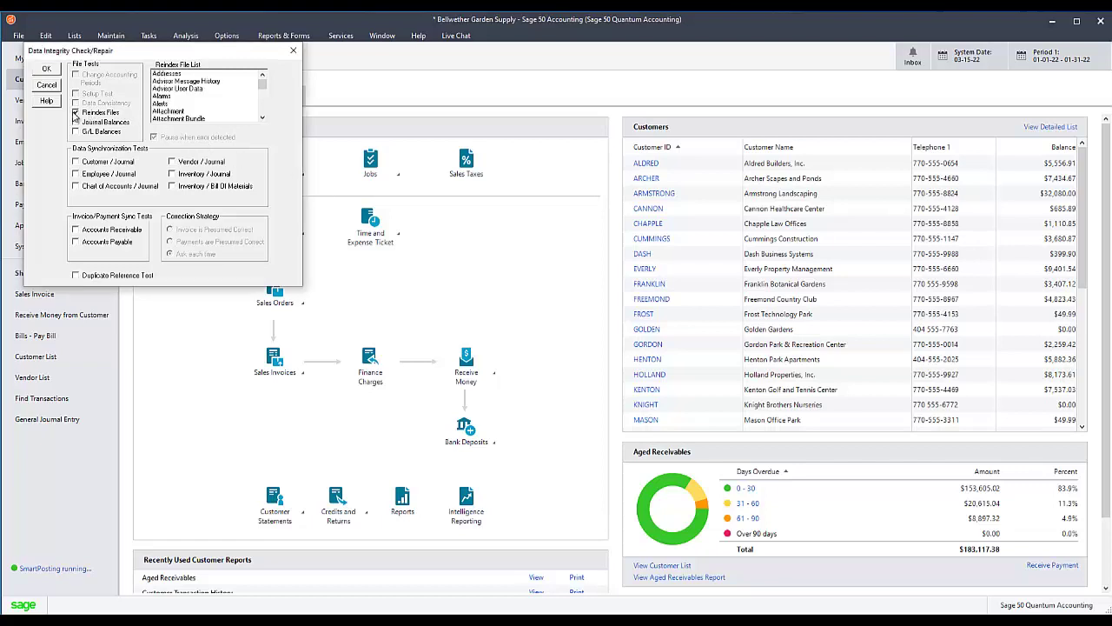
scroll(214, 119, down, 5)
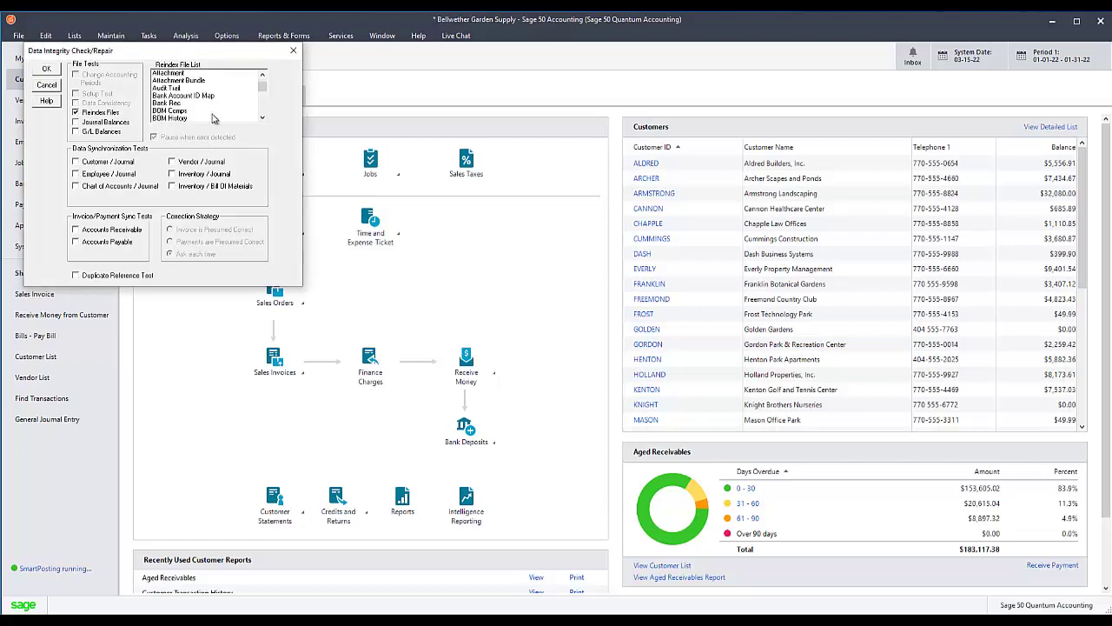
scroll(214, 119, down, 3)
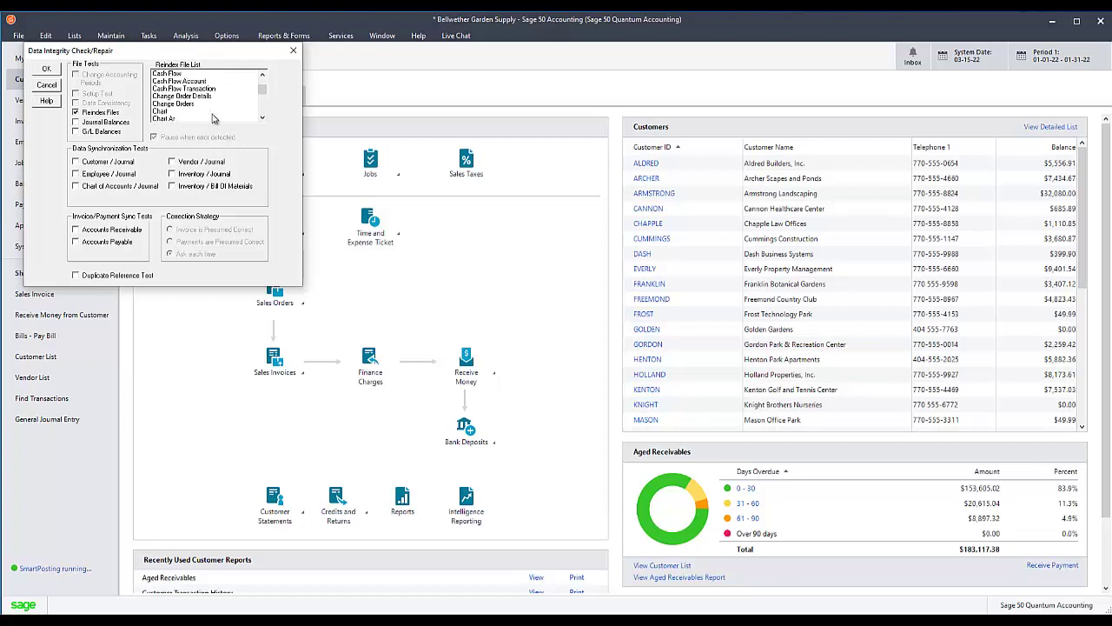
click(171, 113)
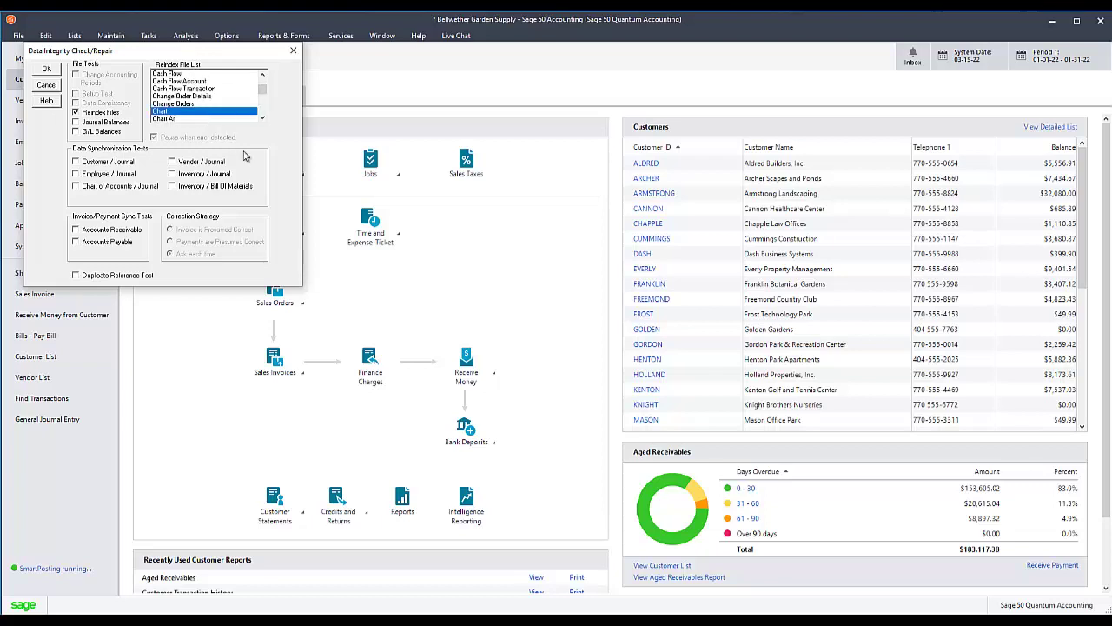
click(45, 70)
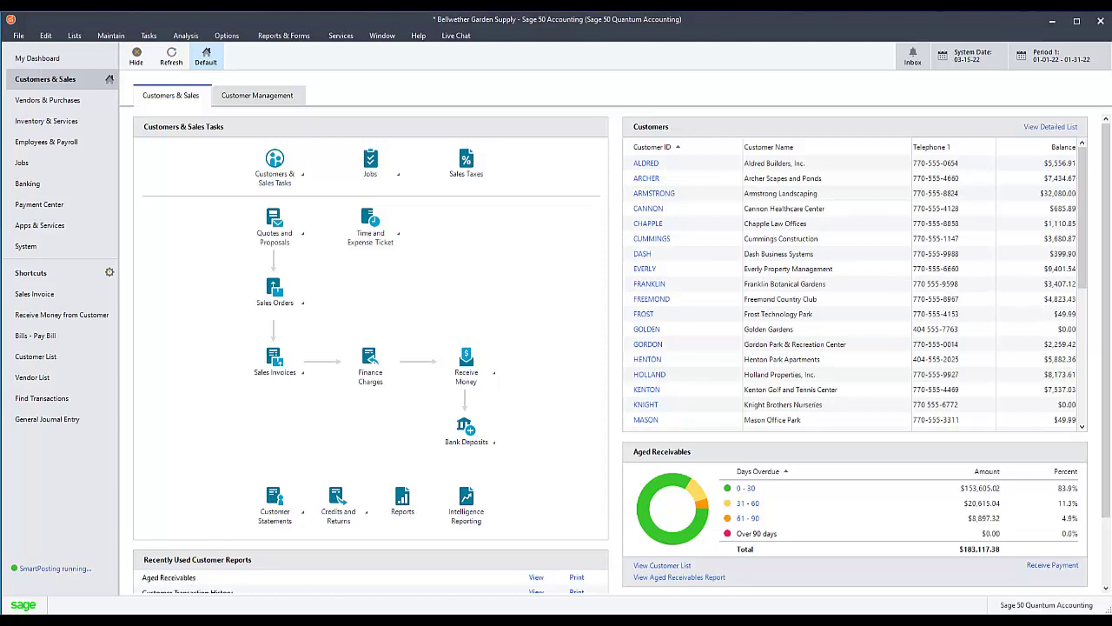
- Run another Integrity Check without a backup, using Reindex Files on the Jrnl Header file
click(415, 36)
mouse_move(423, 111)
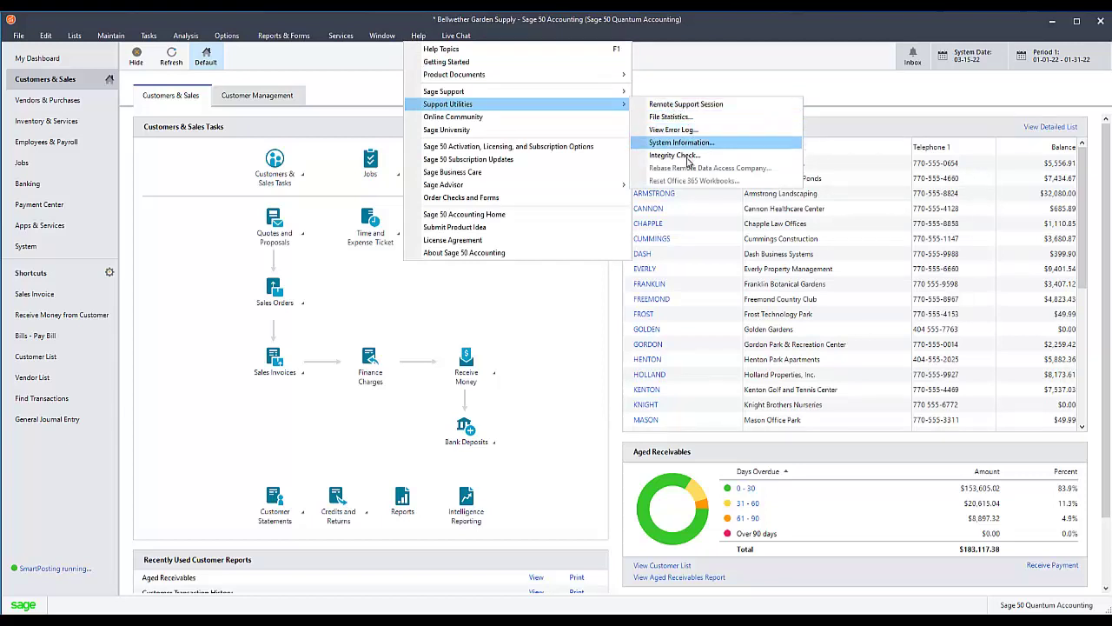
click(686, 155)
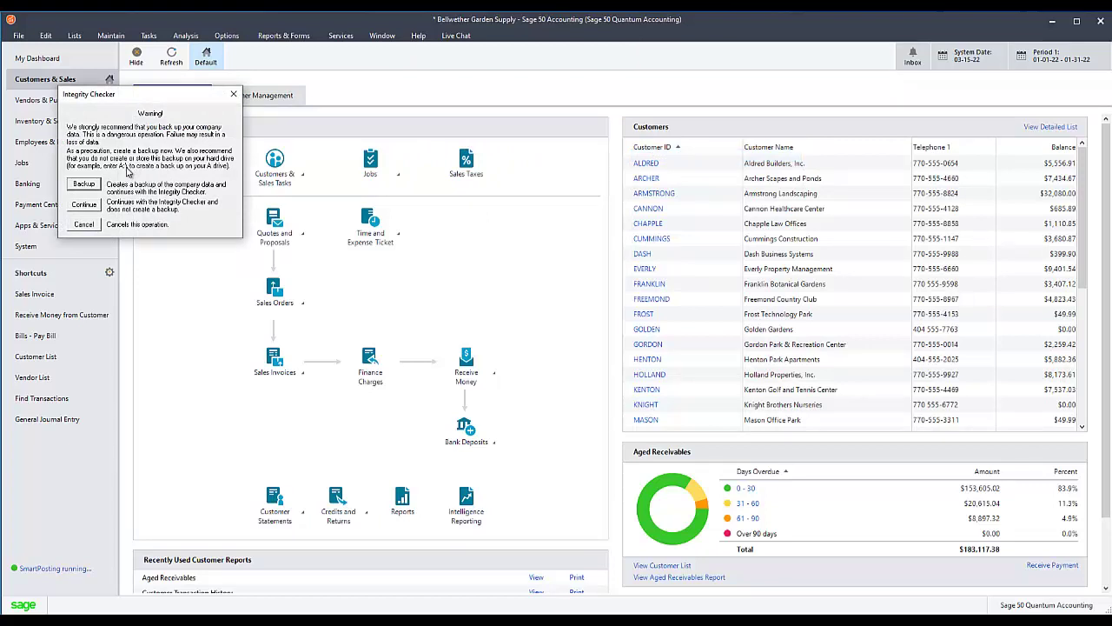
click(83, 206)
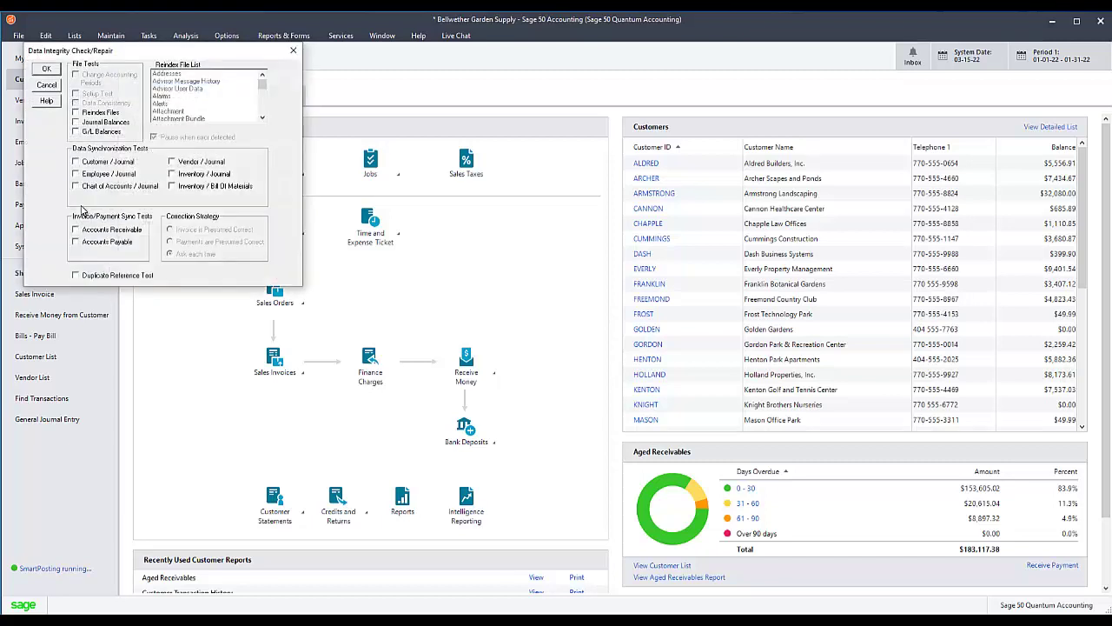
click(76, 112)
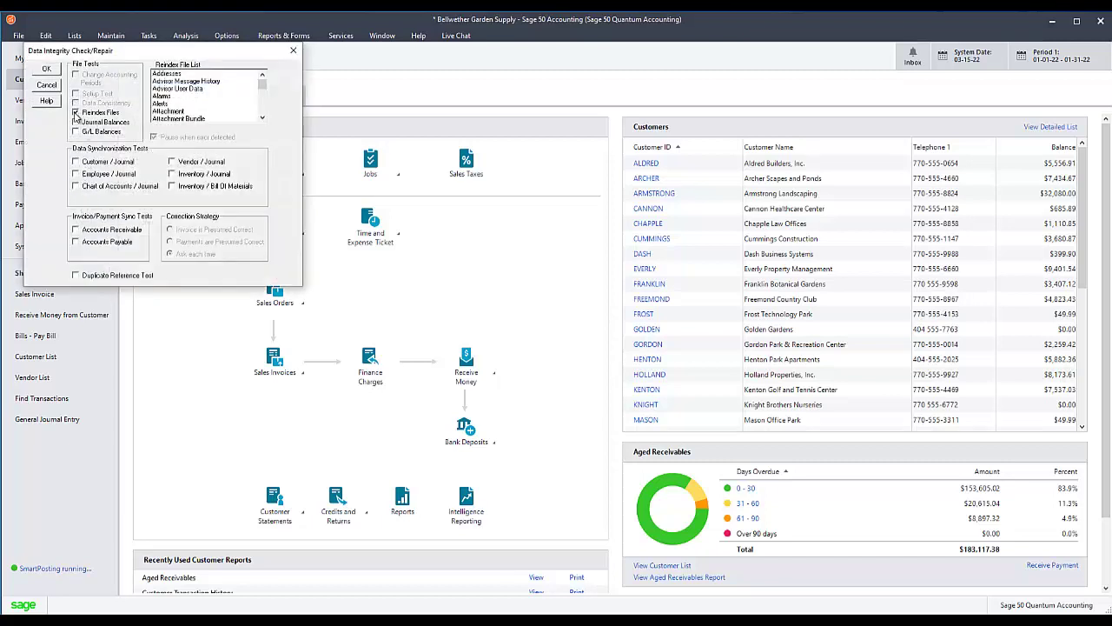
click(261, 118)
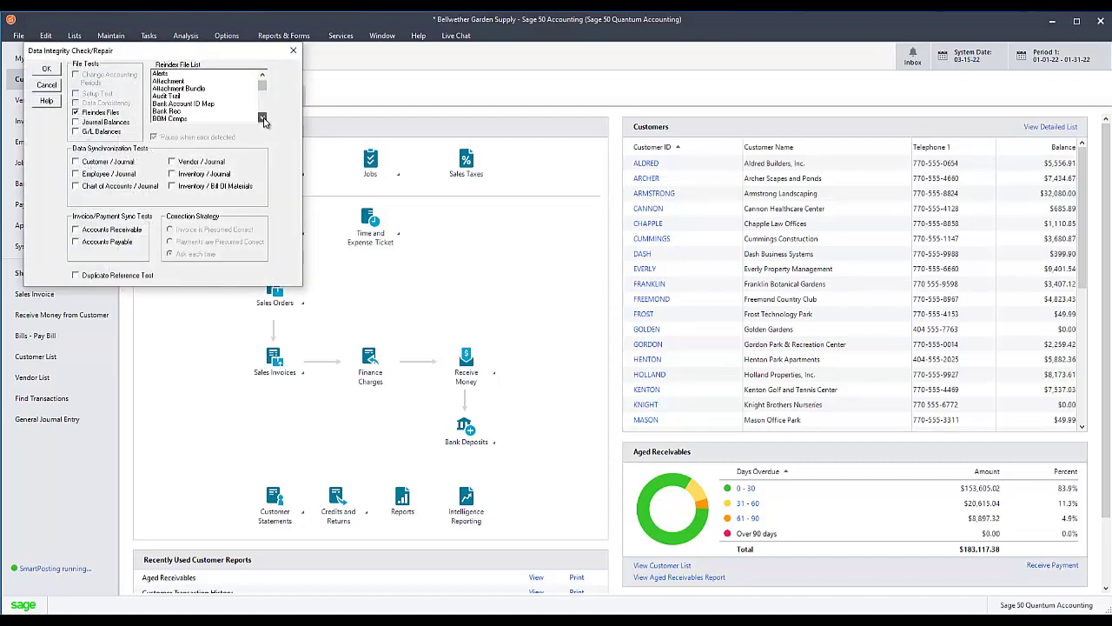
drag(264, 122, 264, 122)
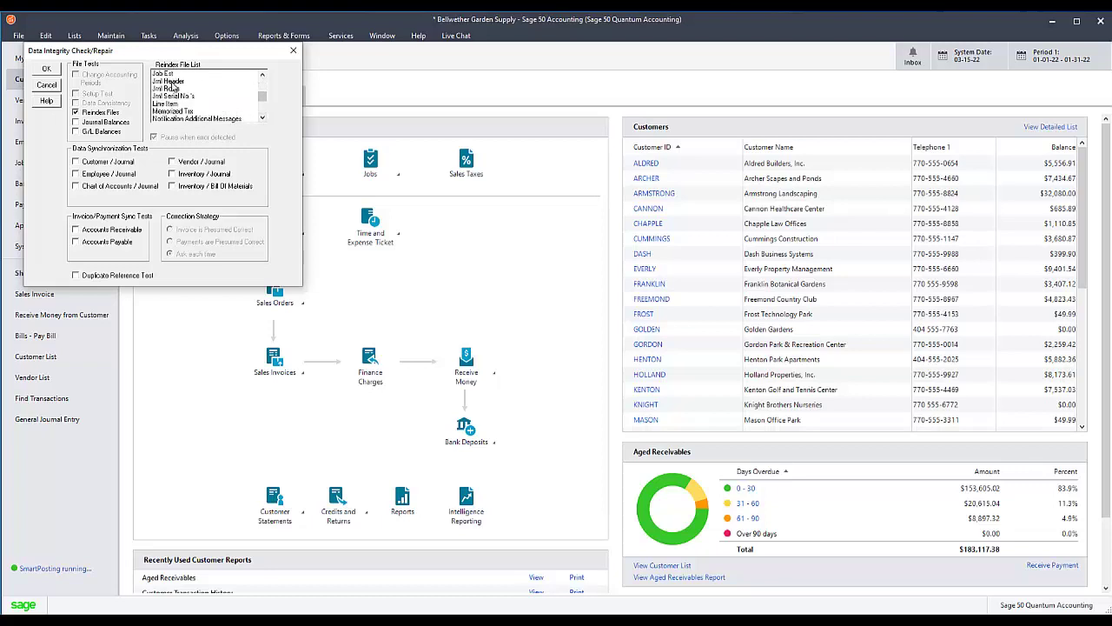
click(181, 81)
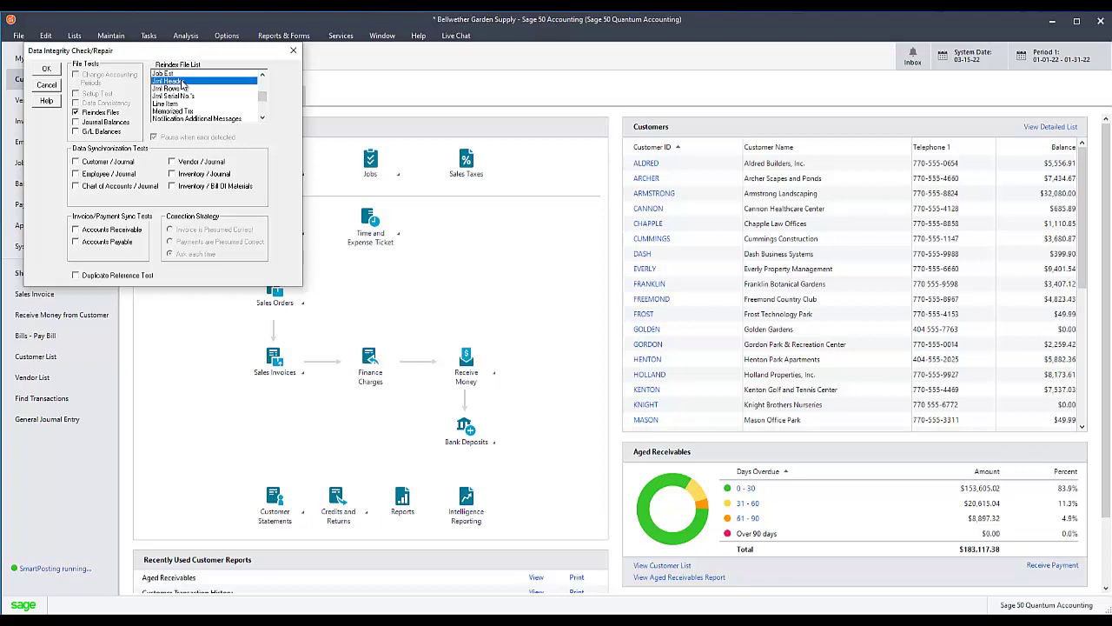
click(47, 70)
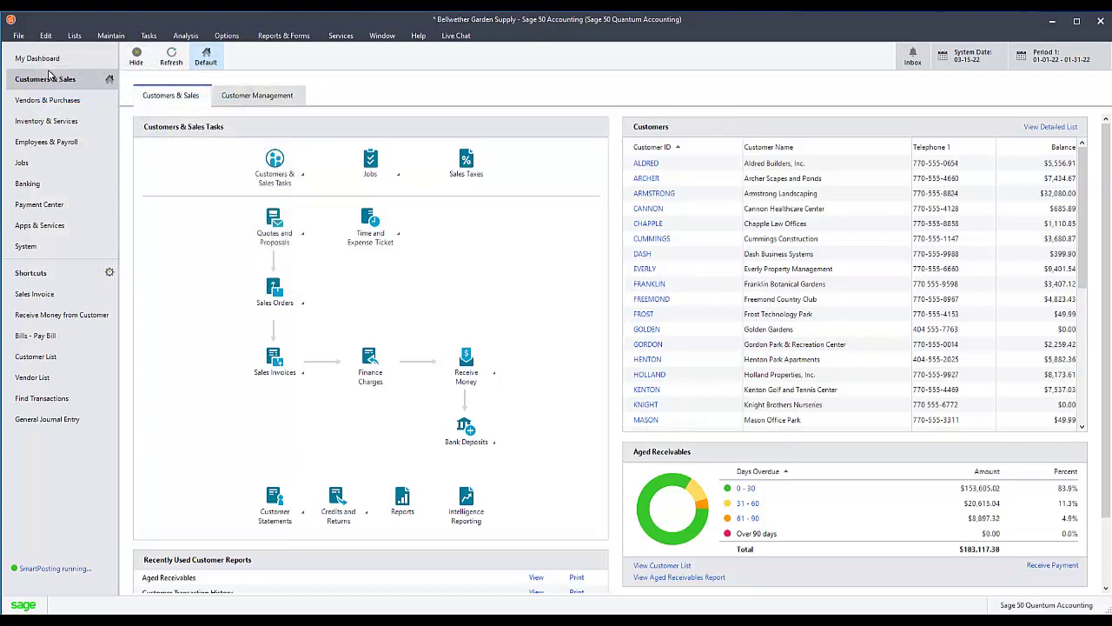
- Run the Integrity Check again without a backup, reindexing the Jrnl Rows file
click(418, 37)
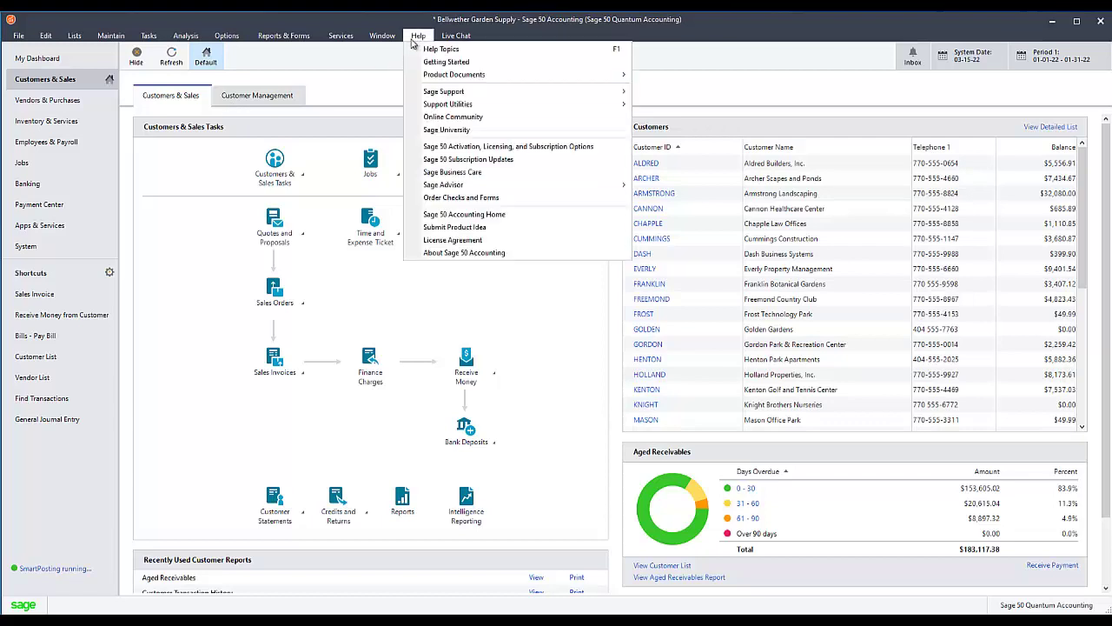
mouse_move(448, 104)
click(678, 116)
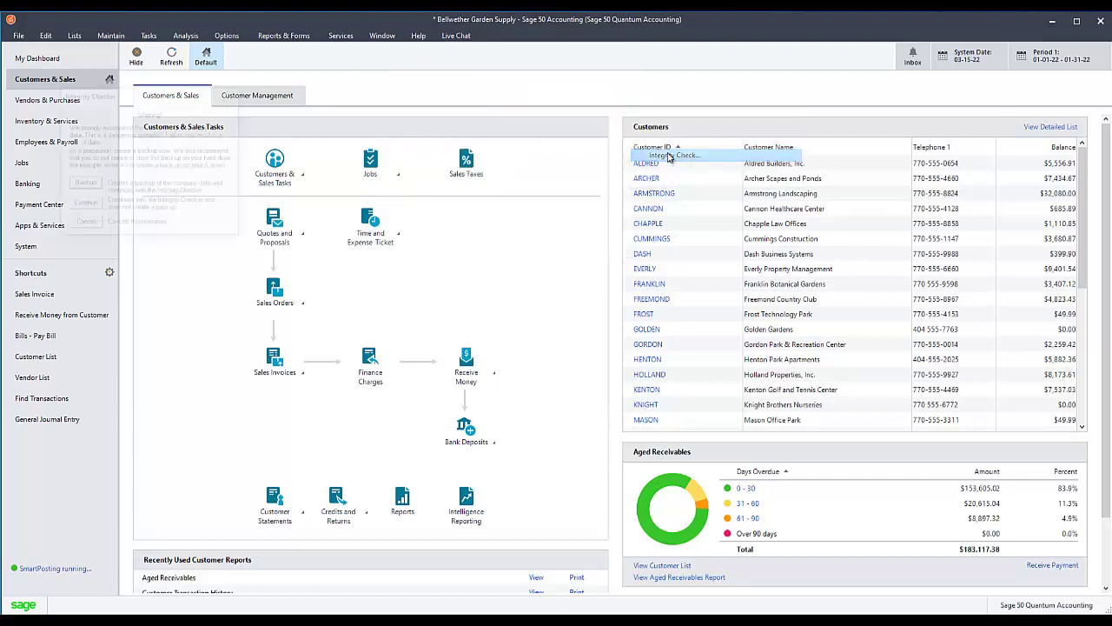
click(83, 204)
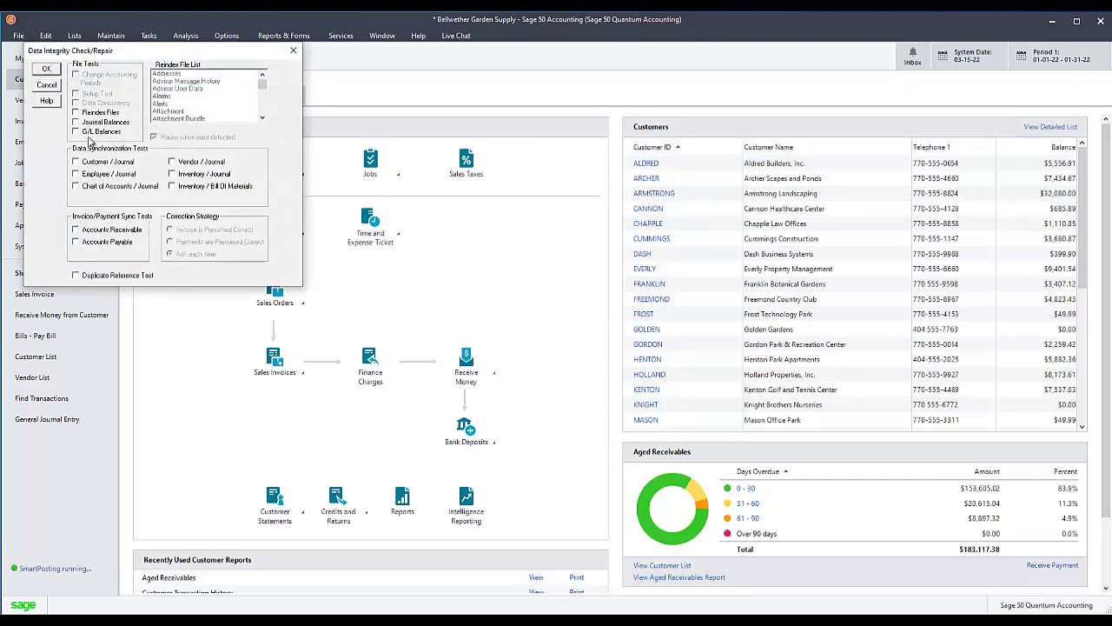
click(77, 113)
click(262, 119)
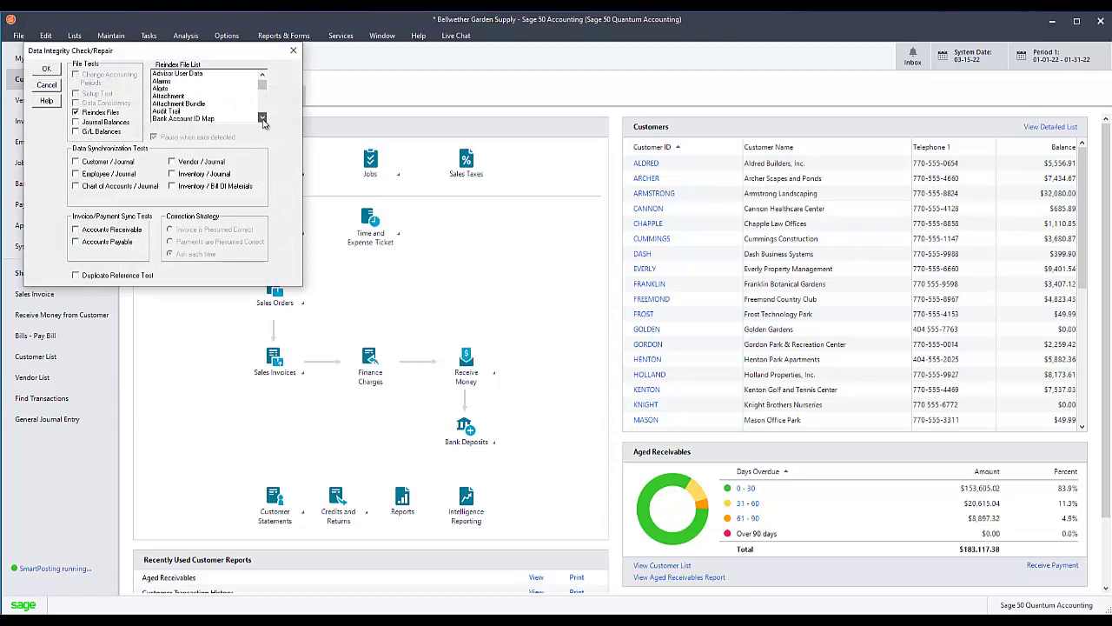
click(263, 118)
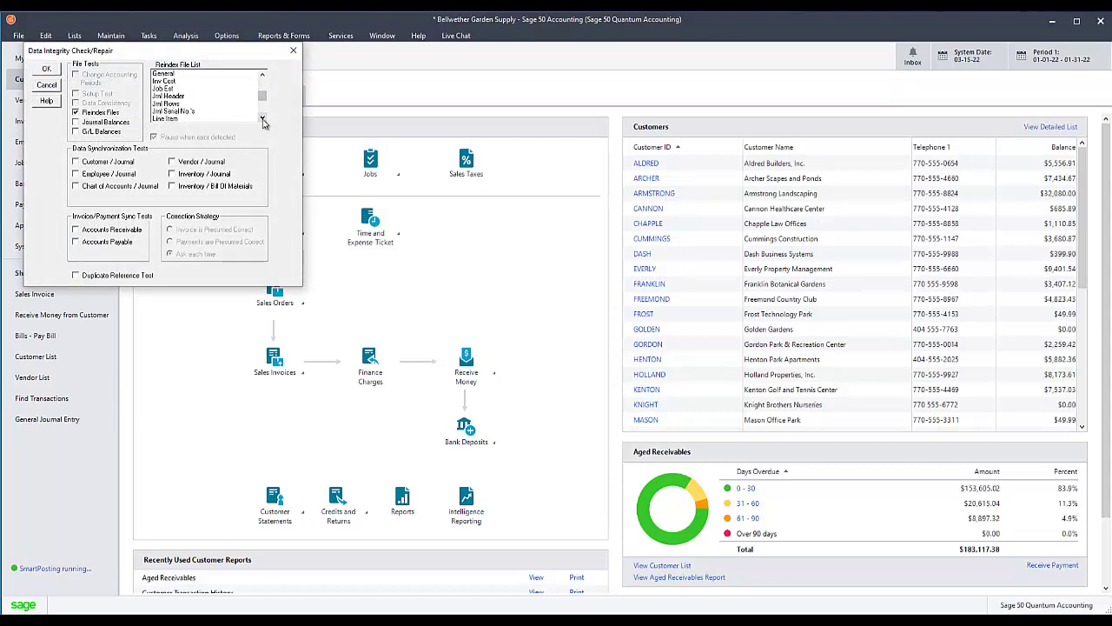
click(176, 104)
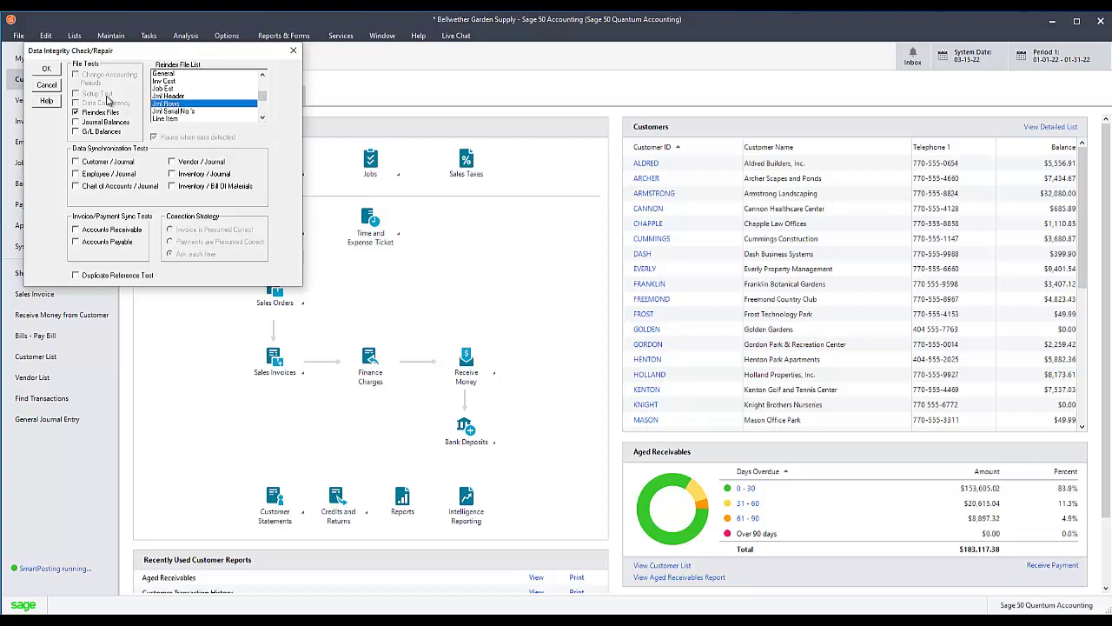
click(46, 69)
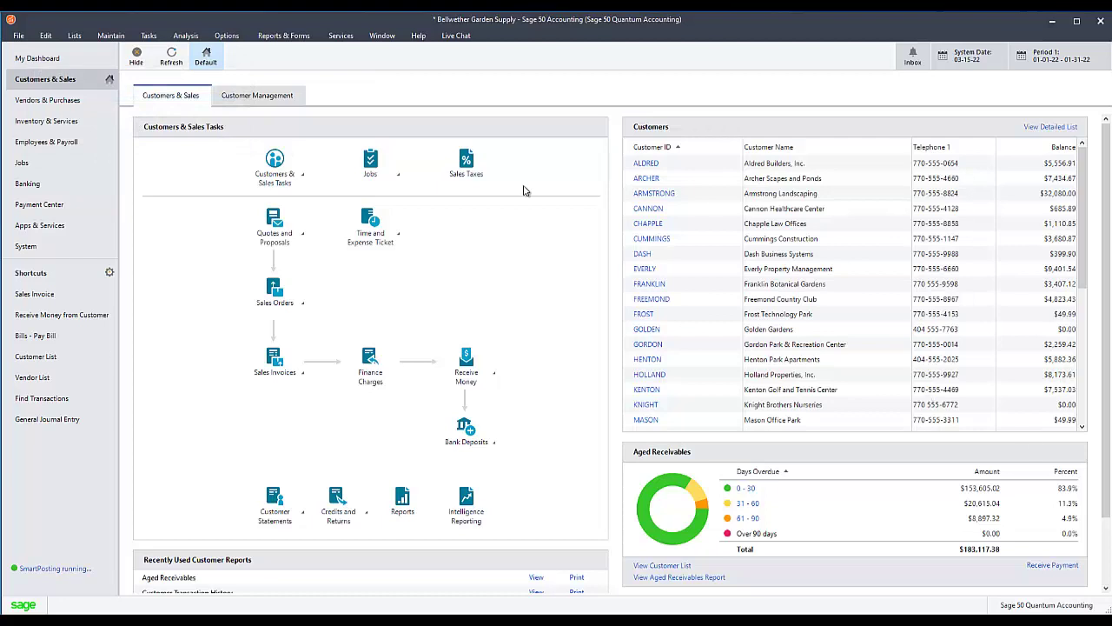
- Run the Integrity Check without a backup, using the Chart of Accounts / Journal data synchronization test
click(418, 37)
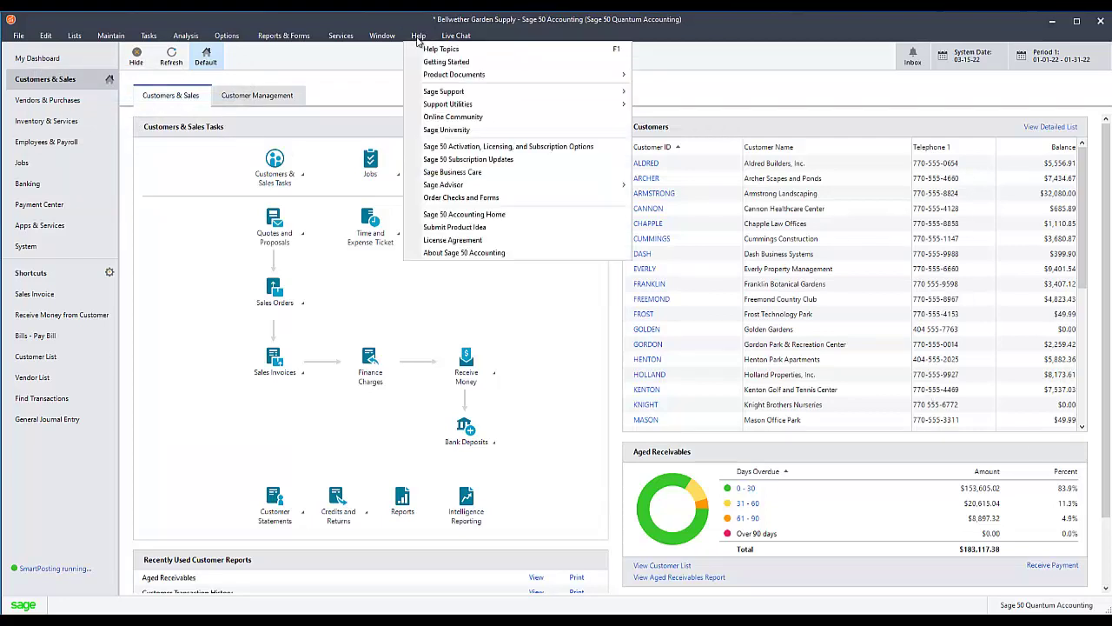
mouse_move(438, 108)
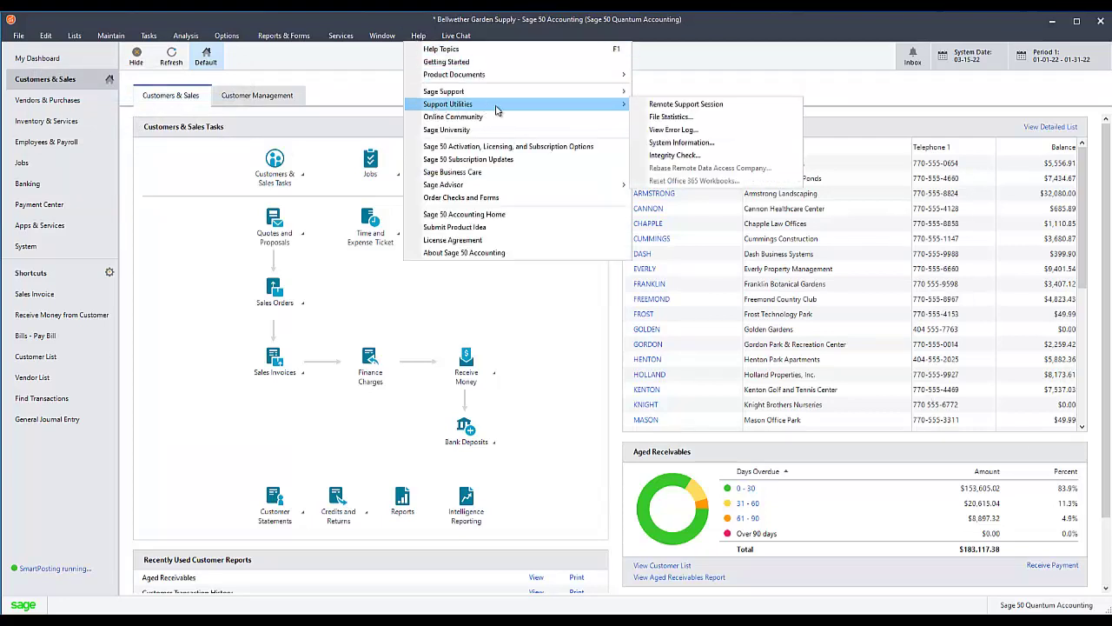
click(662, 157)
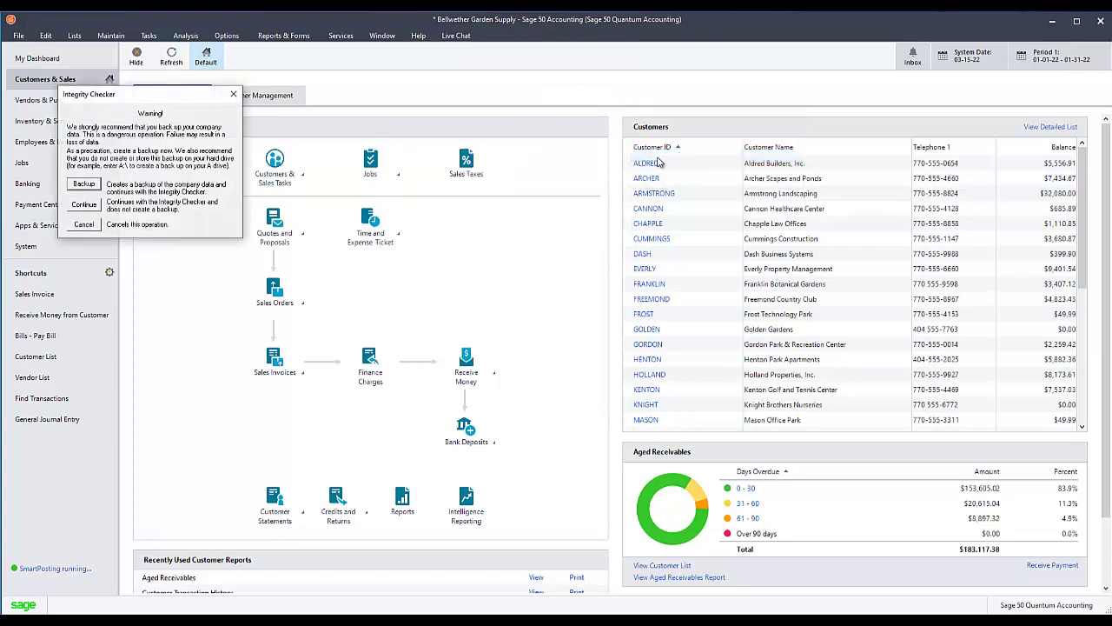
click(87, 205)
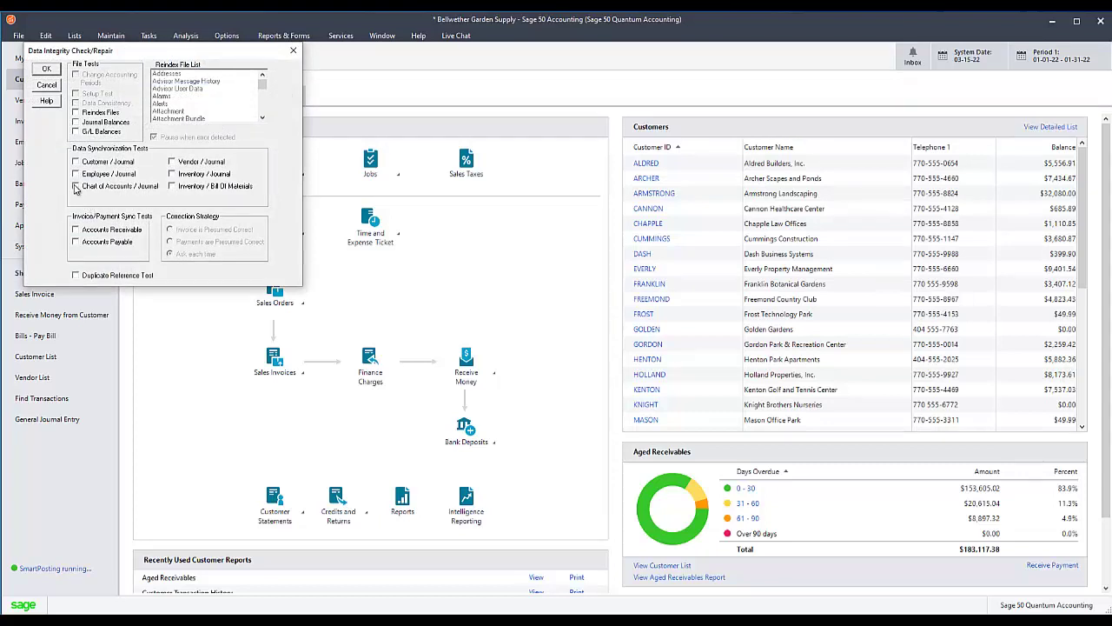
click(76, 187)
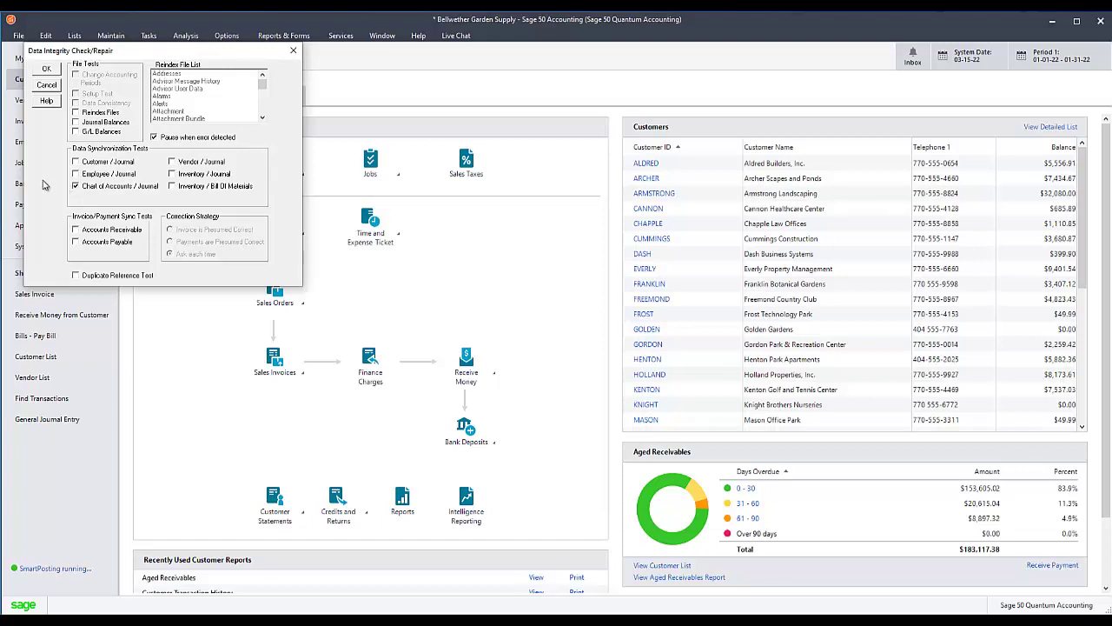
click(43, 70)
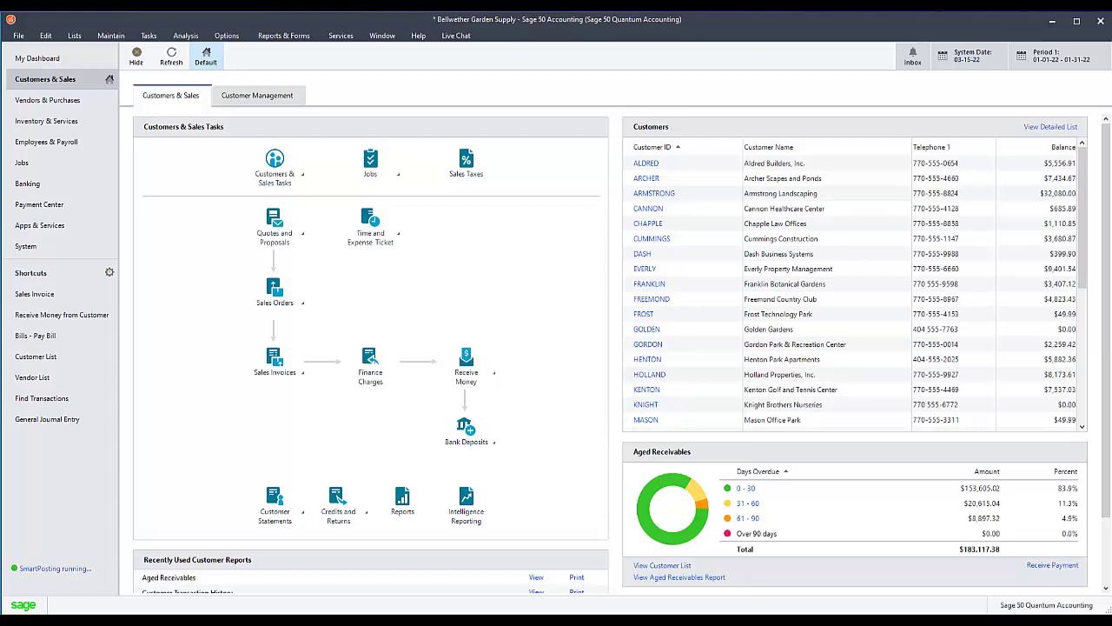
- Display the <Standard> Balance Sheet for the current period and review its assets, liabilities and capital through to the end
click(281, 37)
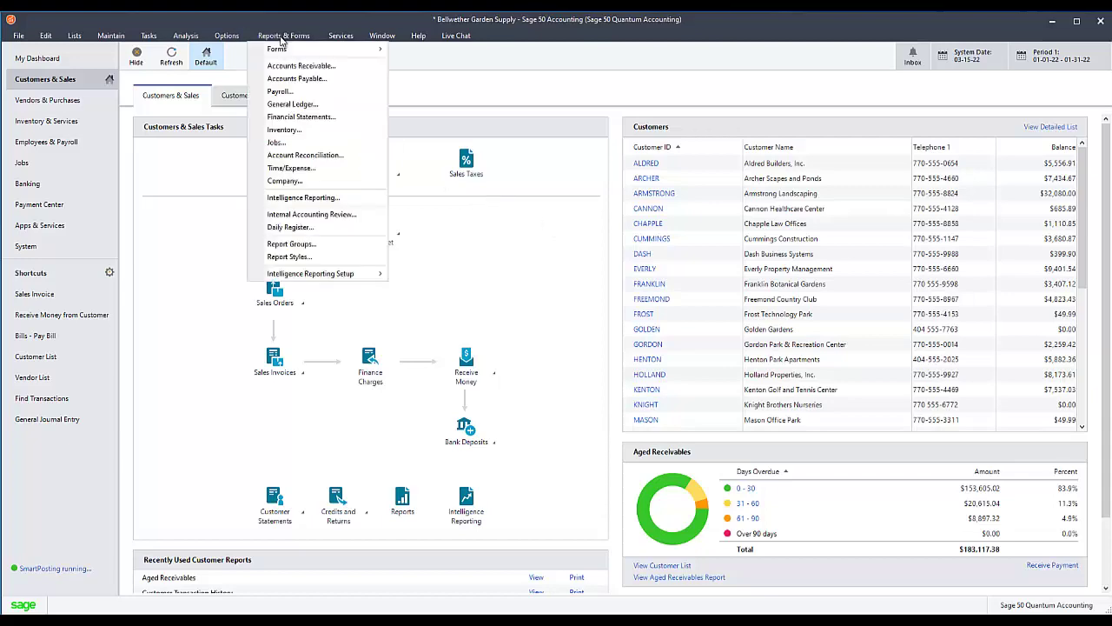
click(288, 116)
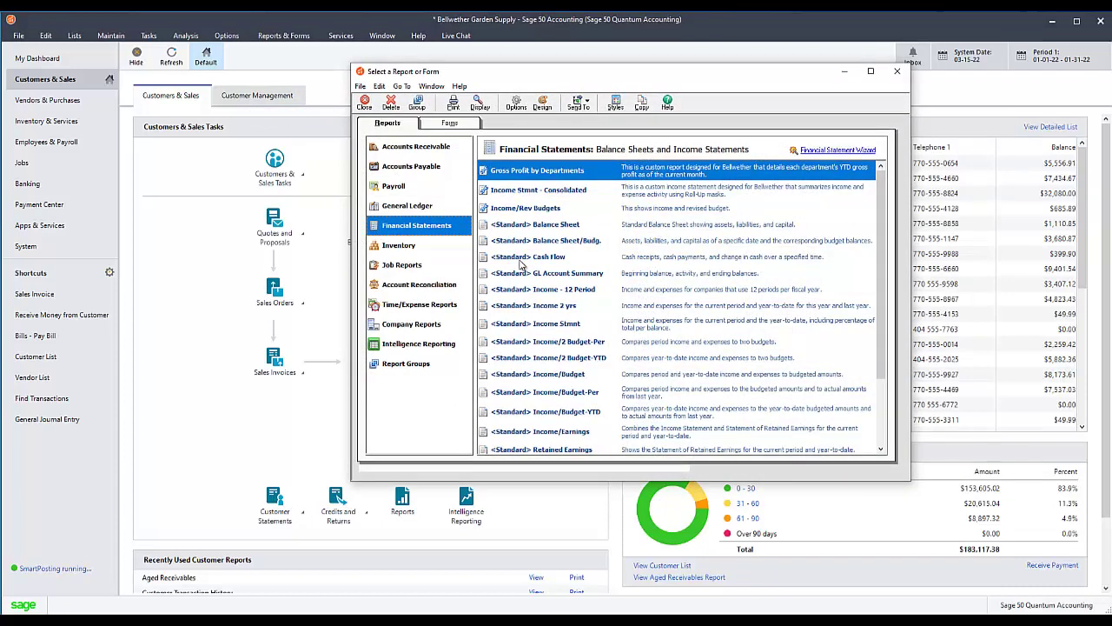
click(550, 227)
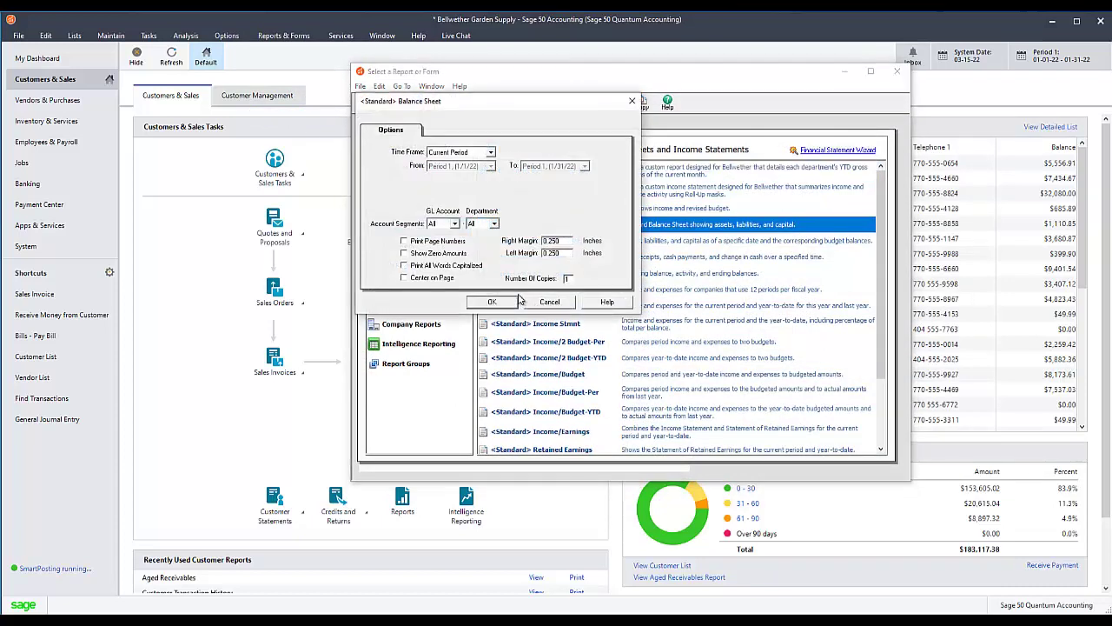
click(492, 303)
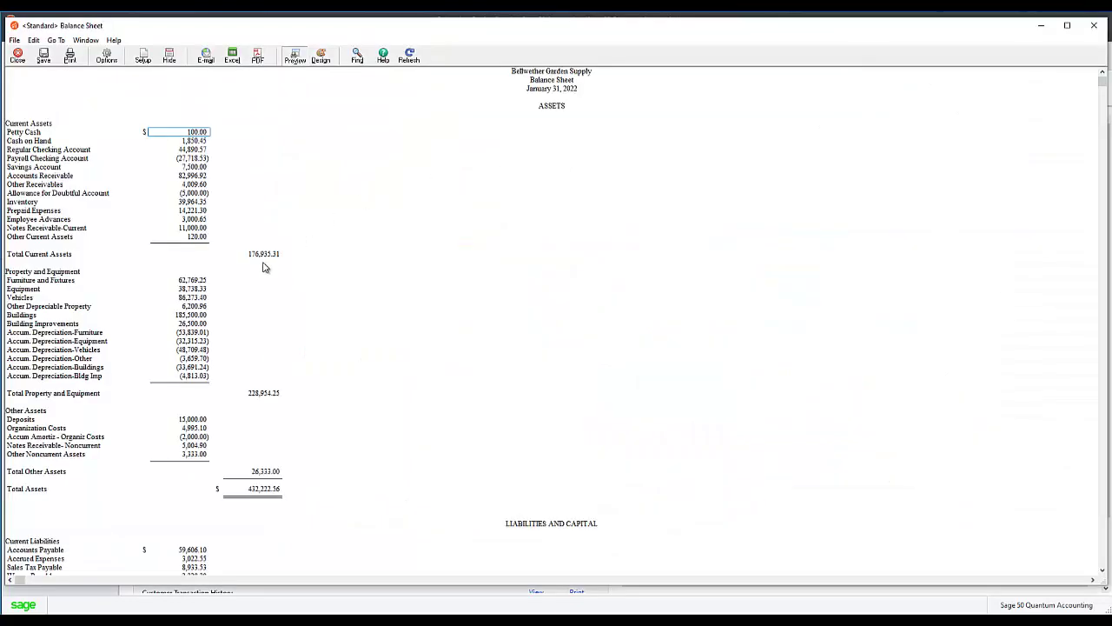
scroll(263, 268, down, 1)
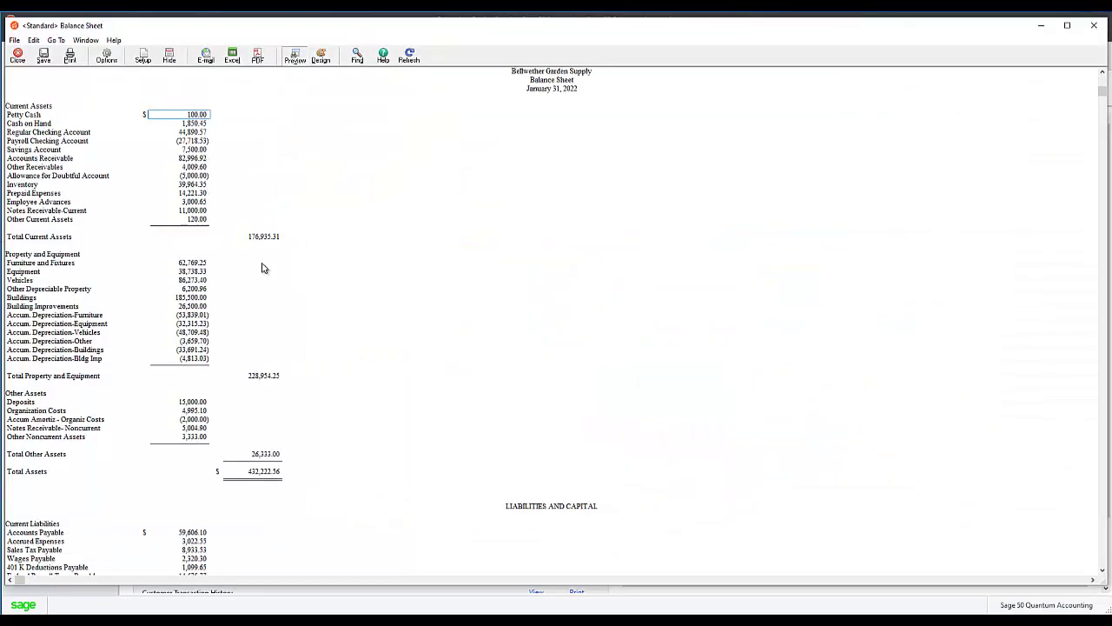
scroll(263, 268, down, 6)
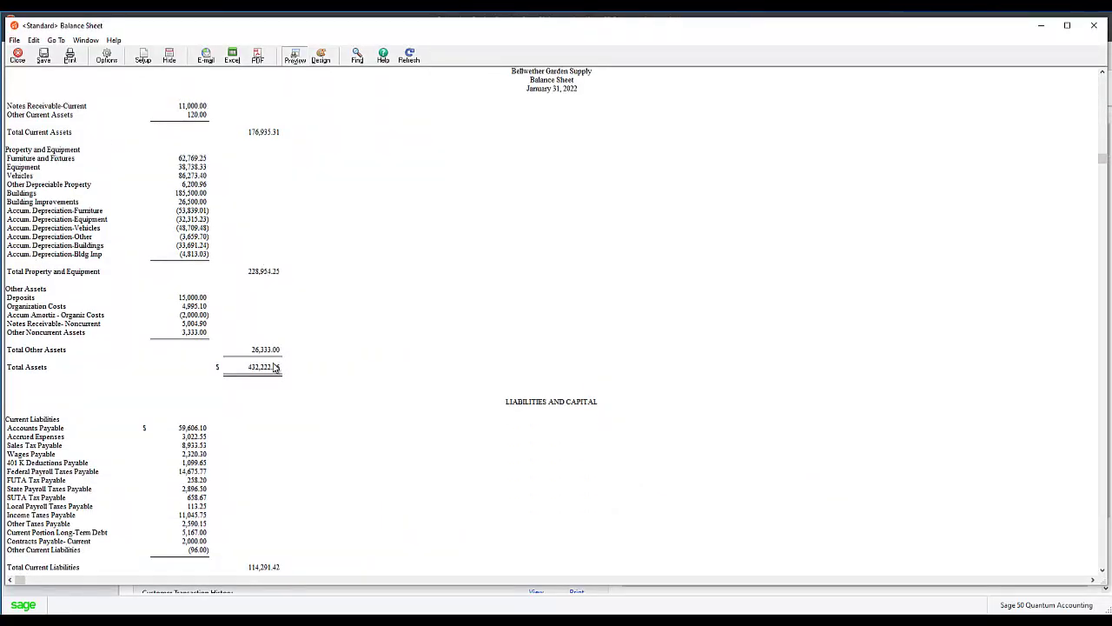
scroll(284, 367, down, 7)
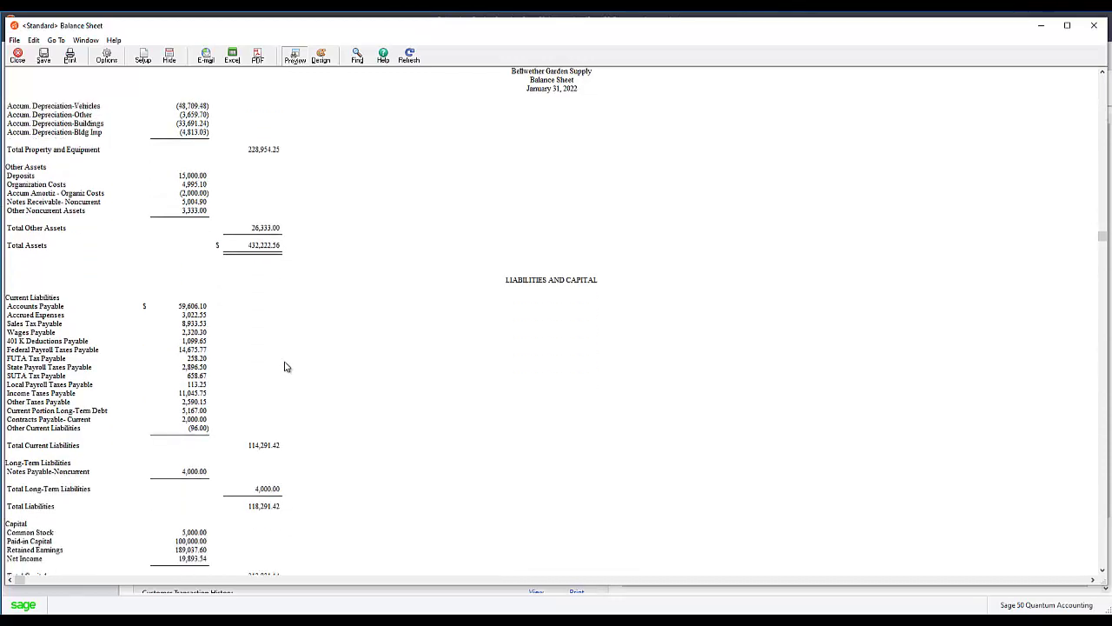
scroll(284, 367, down, 8)
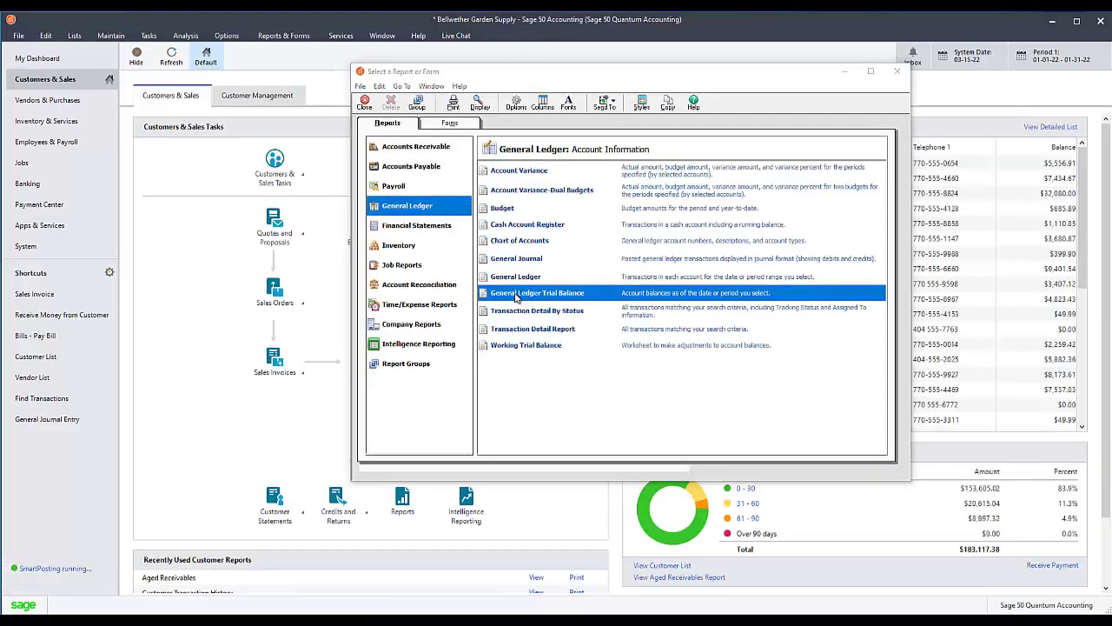
- Display the General Ledger Trial Balance, review its debit and credit totals, and close the report and the report selection window
double_click(516, 297)
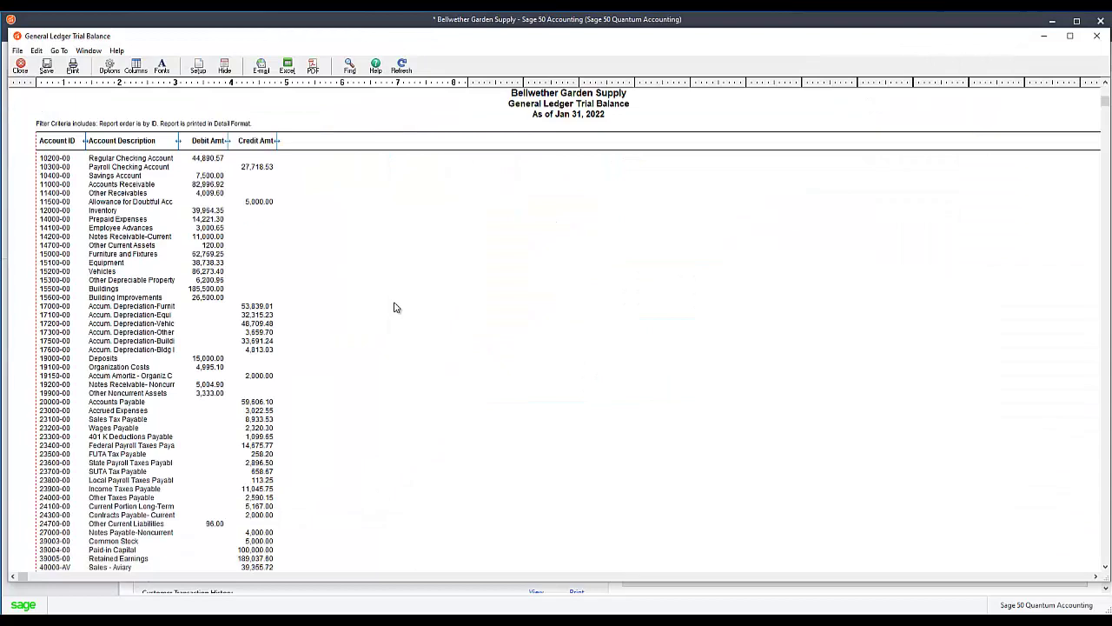
scroll(395, 307, down, 4)
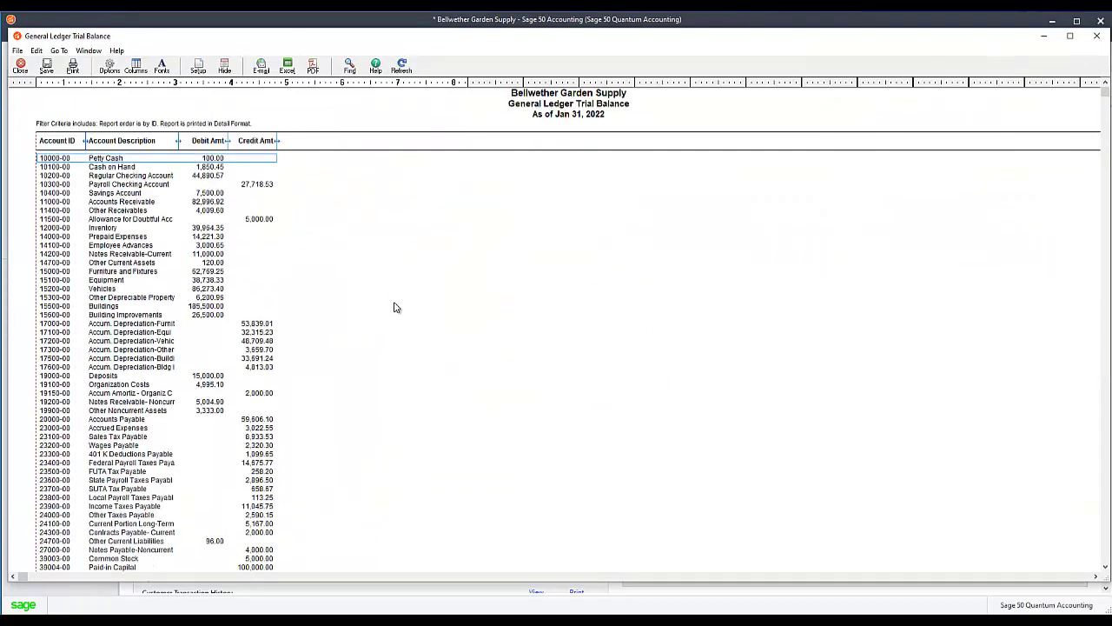
scroll(394, 307, down, 8)
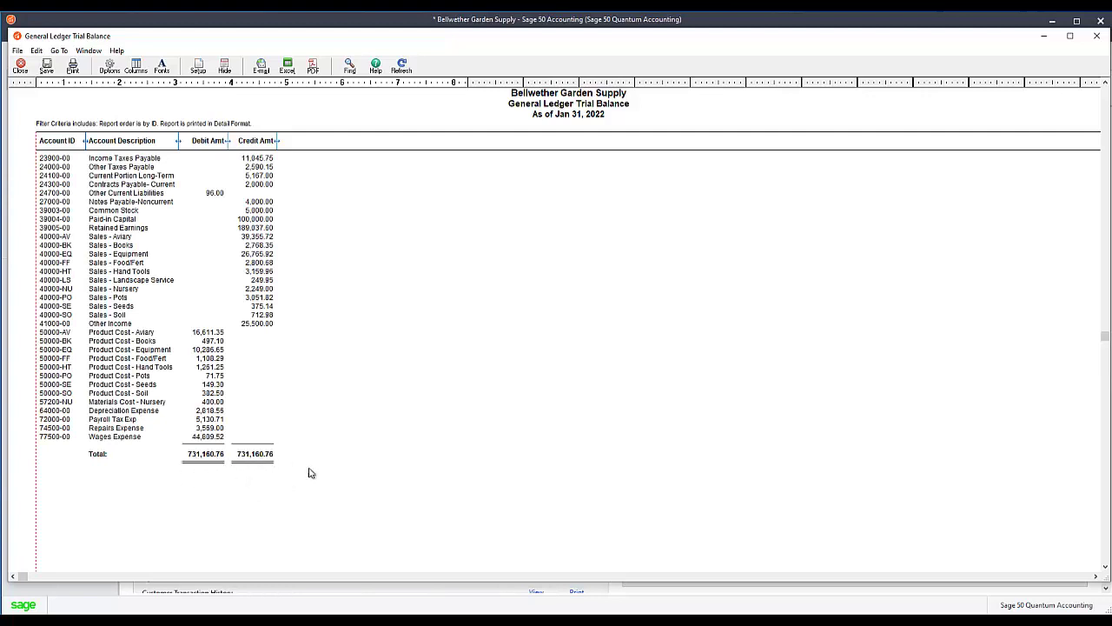
click(20, 66)
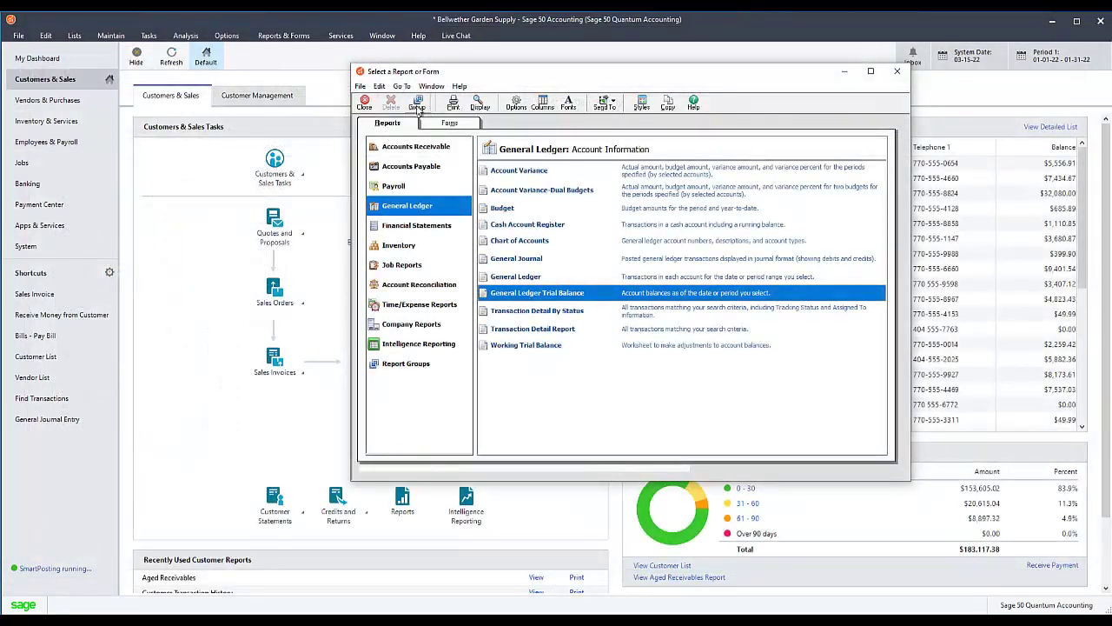
click(364, 103)
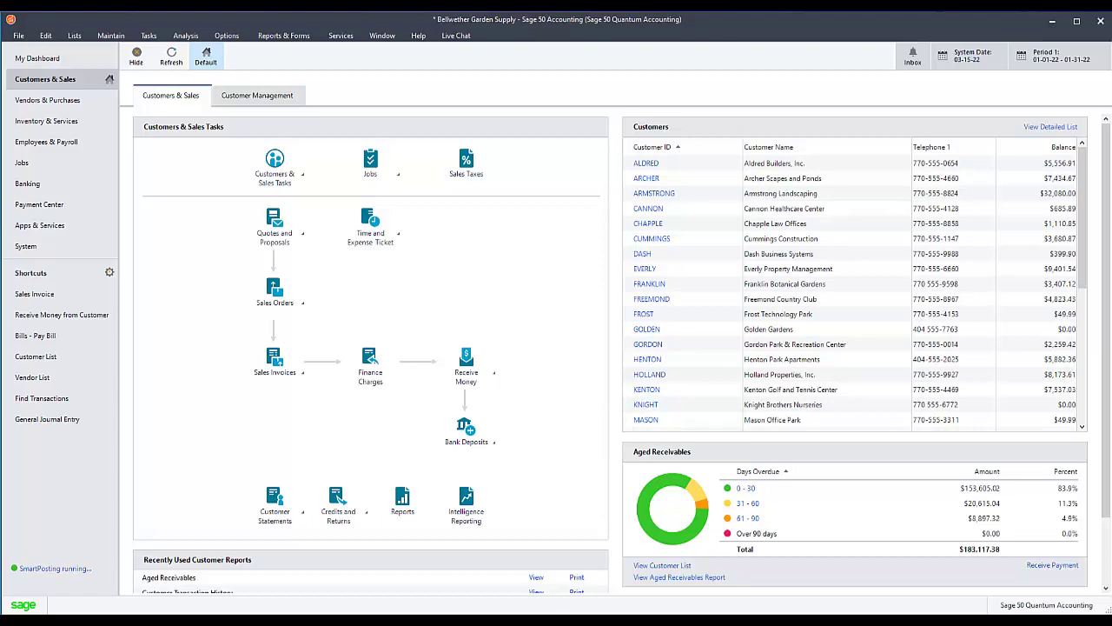
- Run the Integrity Check without a backup, using the Journal Balances file test
click(418, 39)
mouse_move(443, 105)
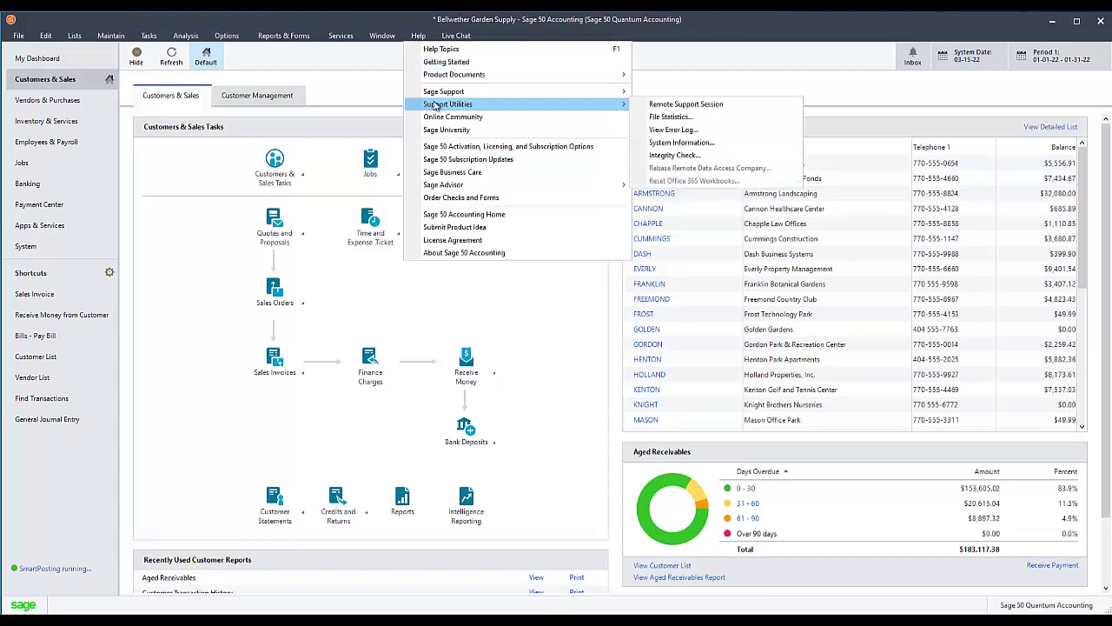
click(687, 157)
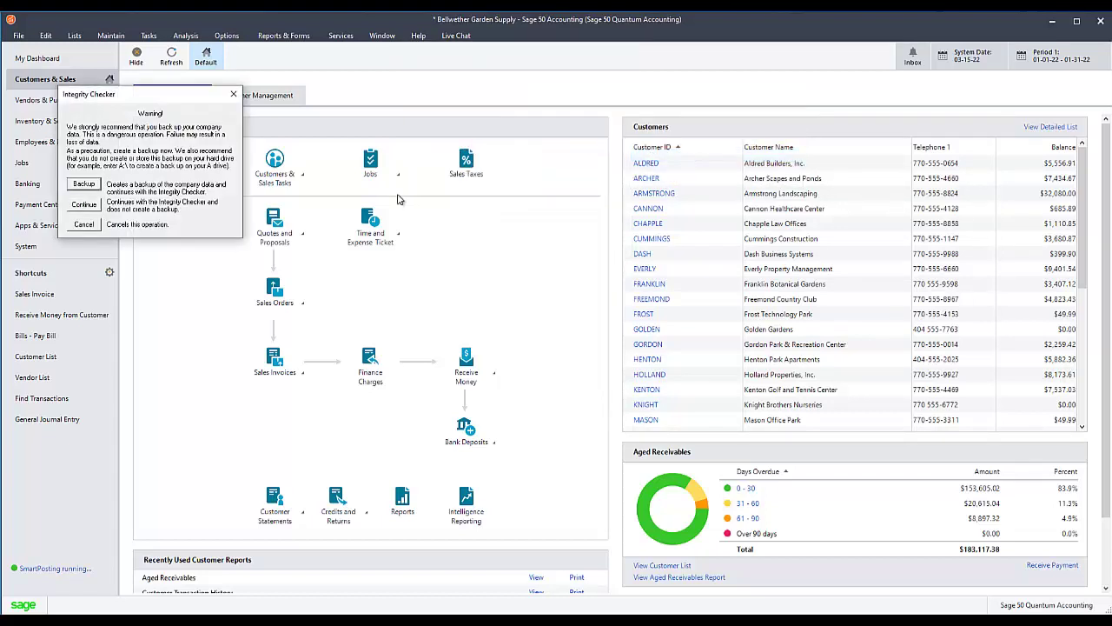
click(86, 205)
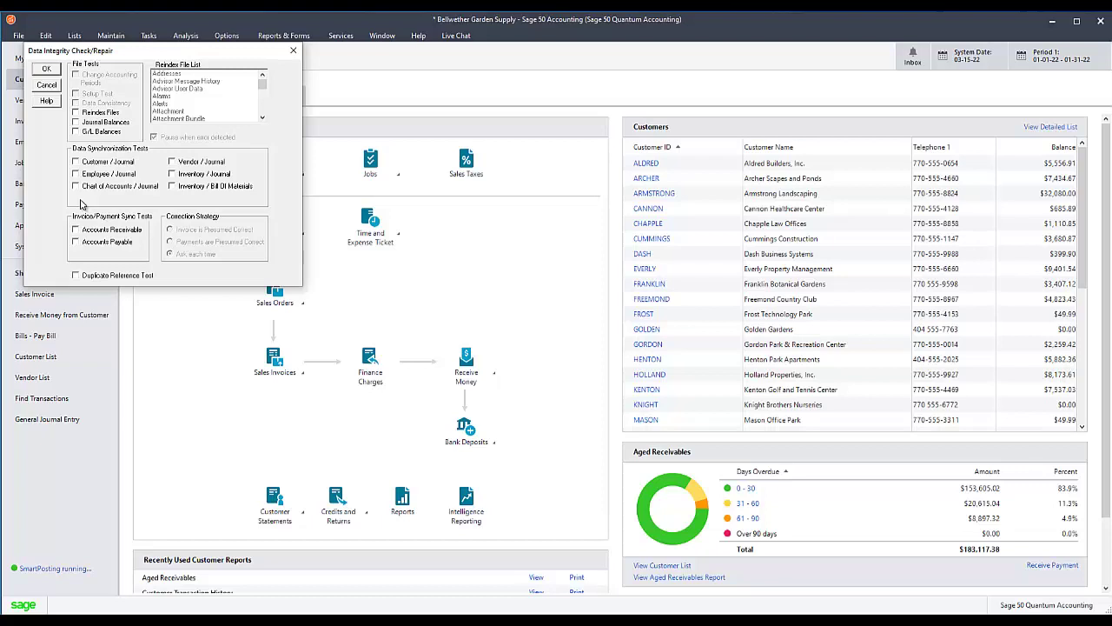
click(75, 123)
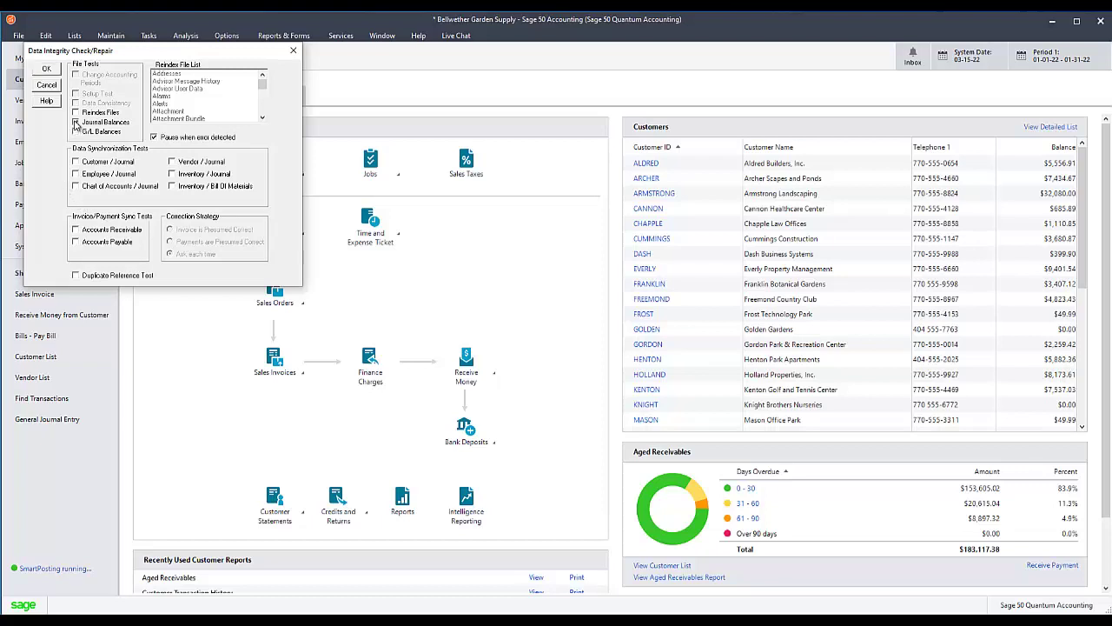
click(40, 70)
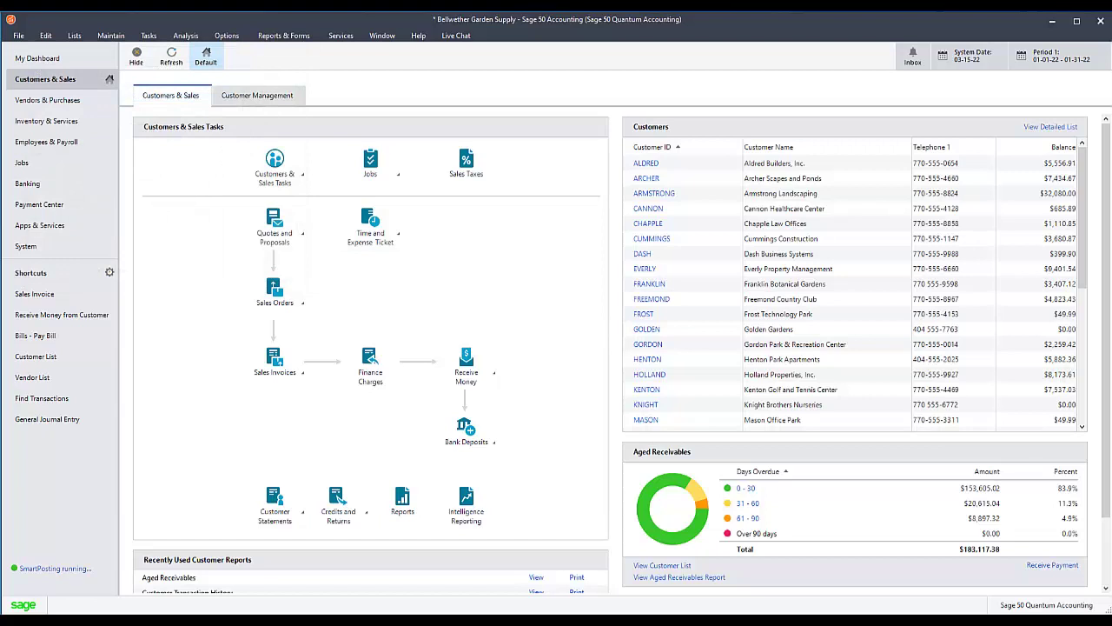
- Run another Integrity Check without a backup, selecting the G/L Balances file test
click(417, 37)
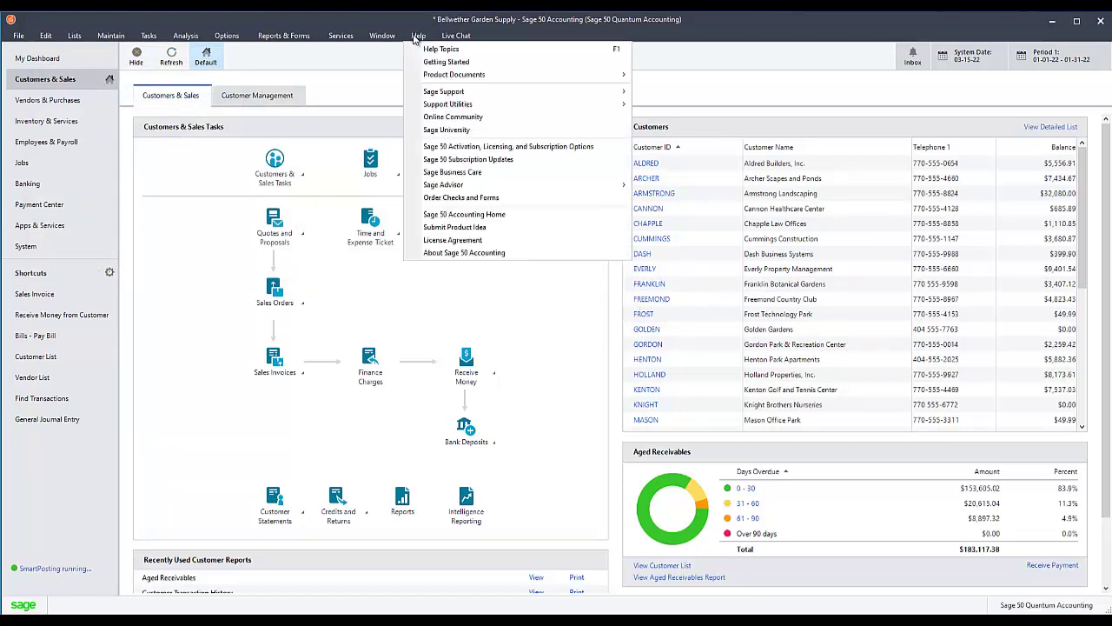
mouse_move(478, 105)
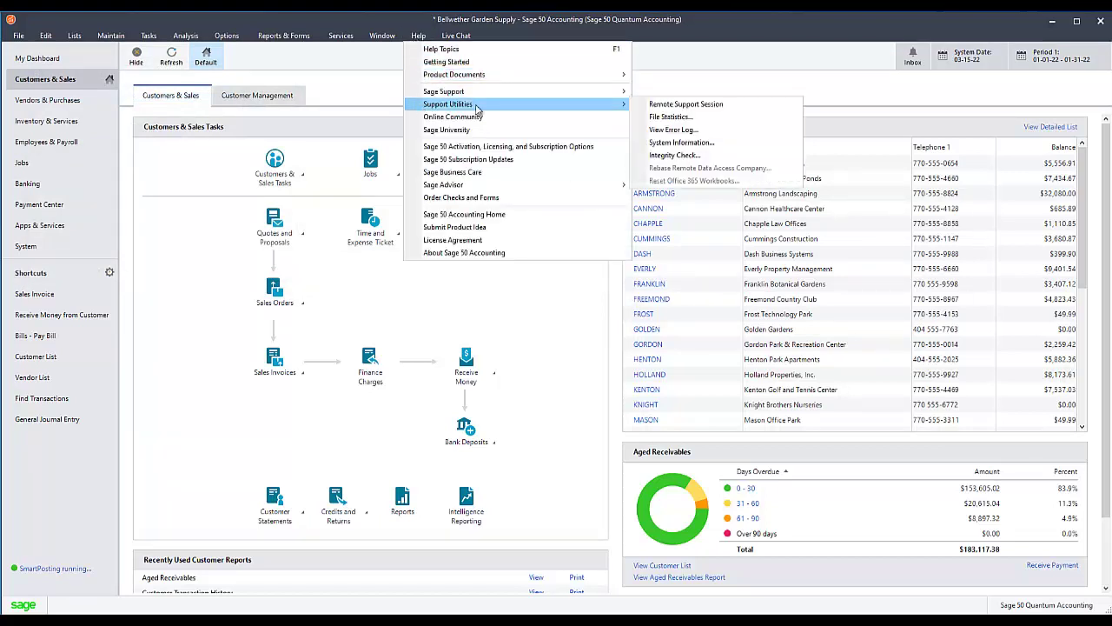
click(674, 156)
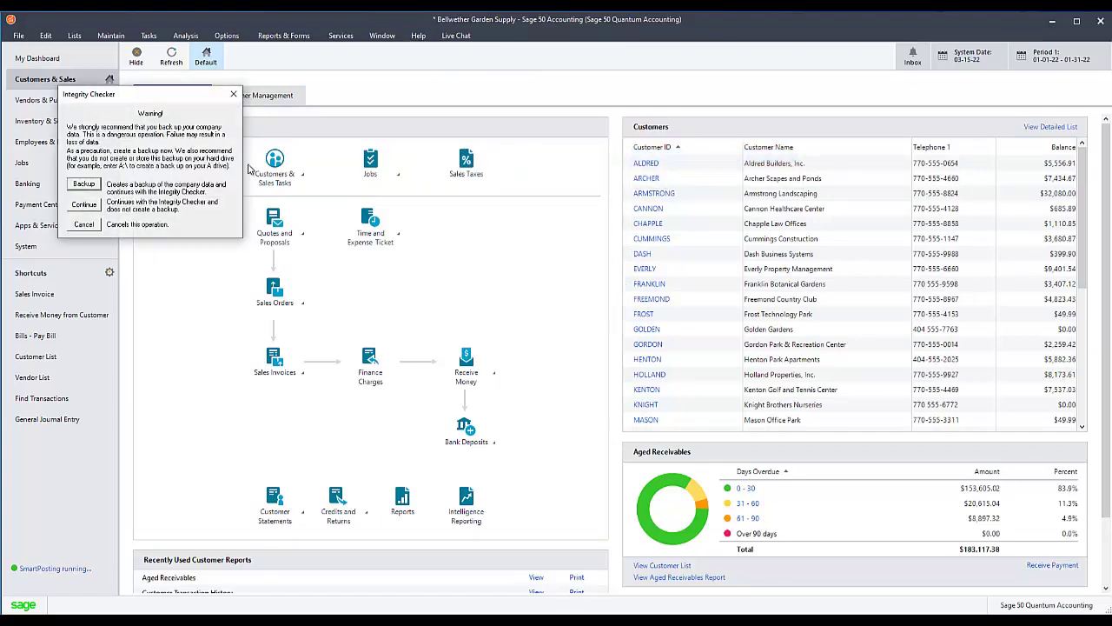
click(86, 205)
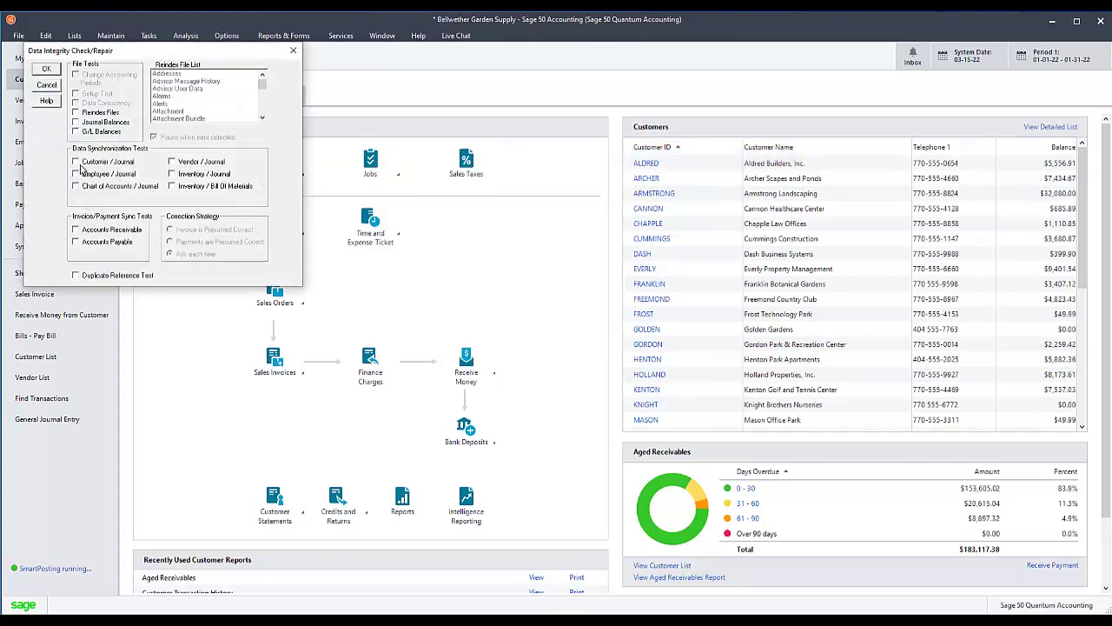
click(76, 132)
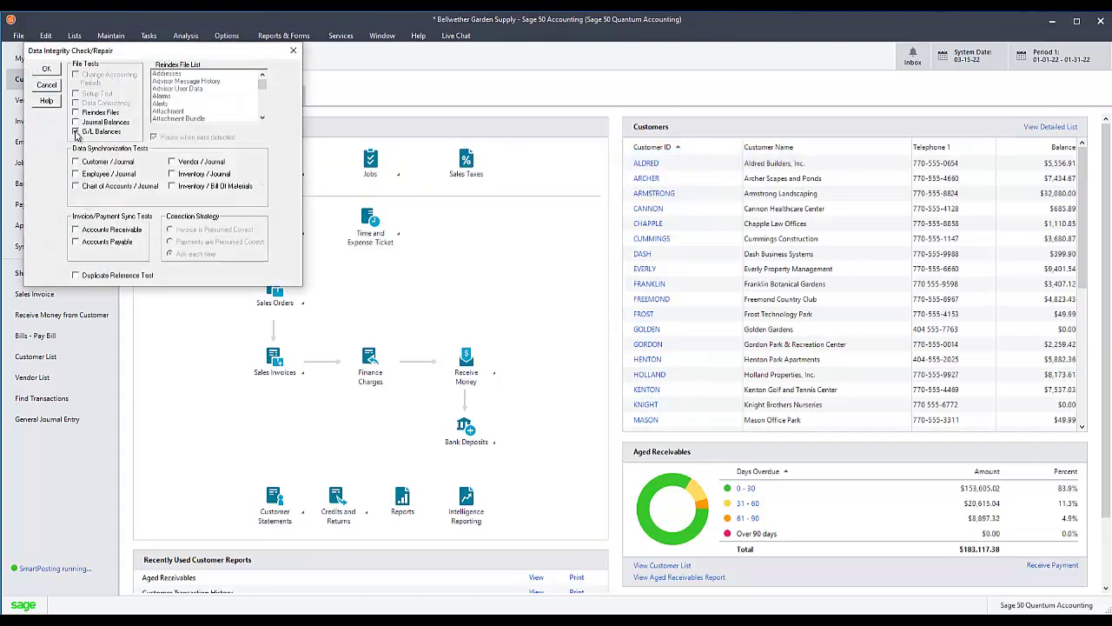
click(45, 69)
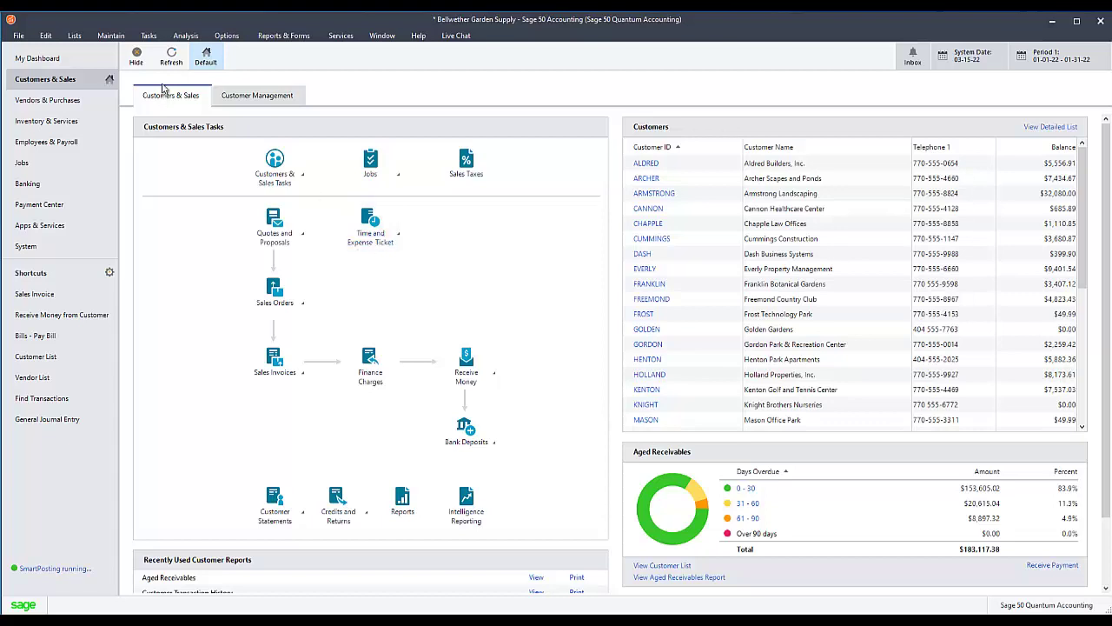
- Change the accounting period to 03 - Mar 01, 2022 to Mar 31, 2022, declining invoice or check printing and the Internal Accounting Review
click(149, 37)
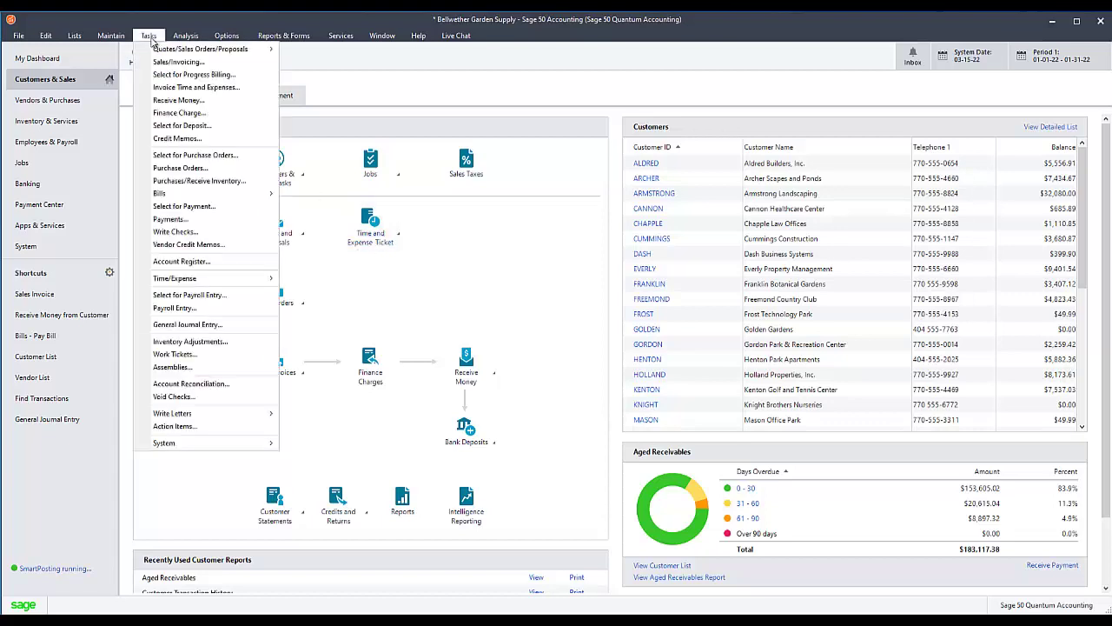
mouse_move(193, 446)
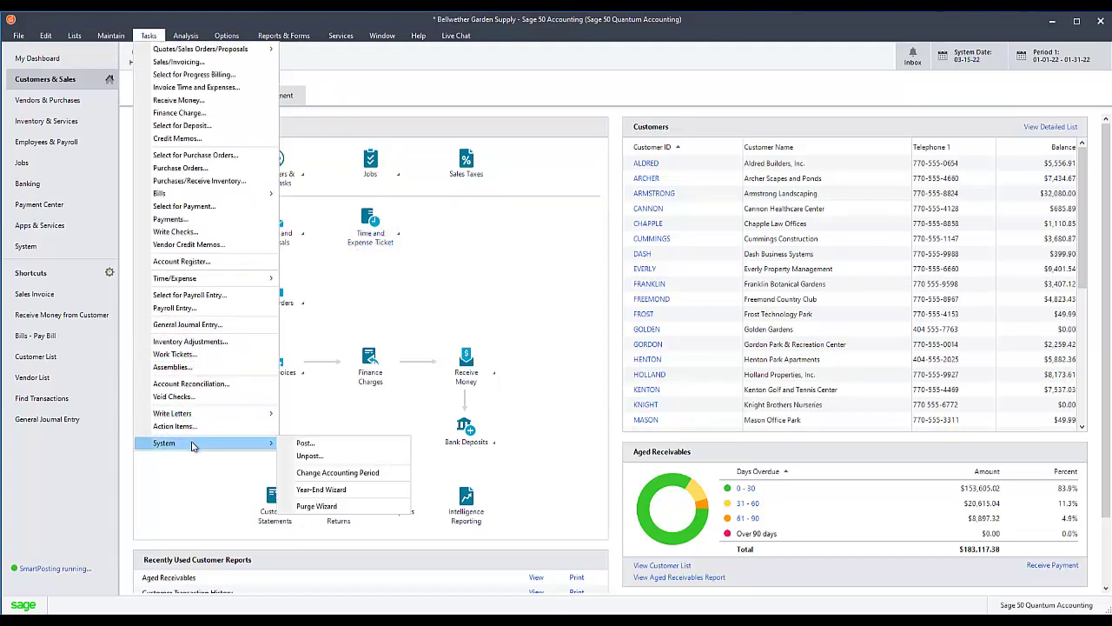
click(323, 474)
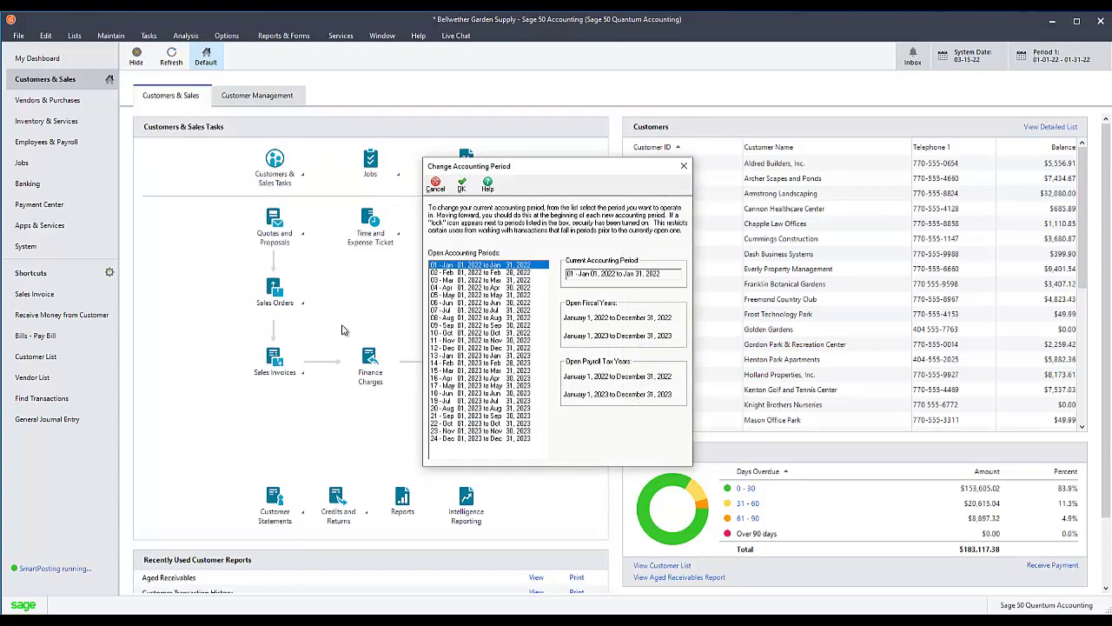
click(455, 281)
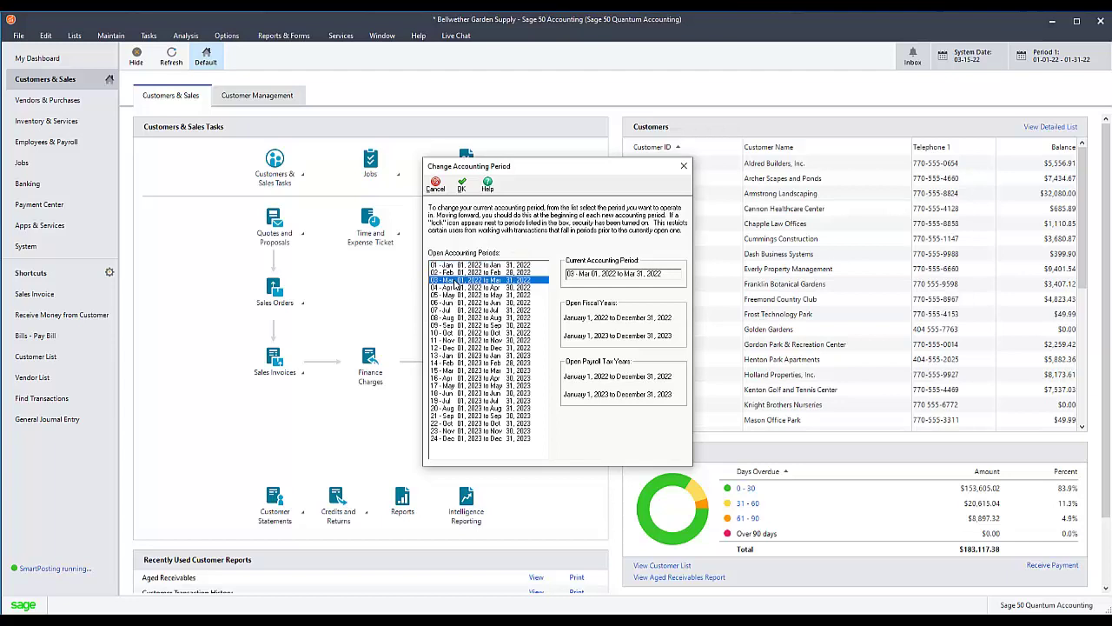
click(467, 188)
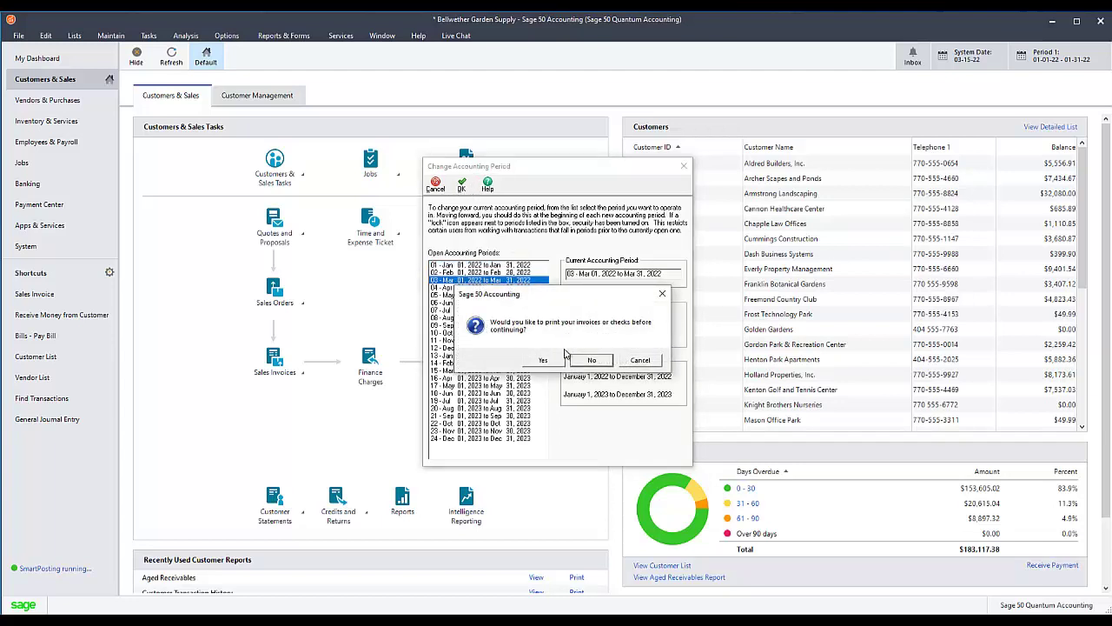
click(580, 359)
click(580, 360)
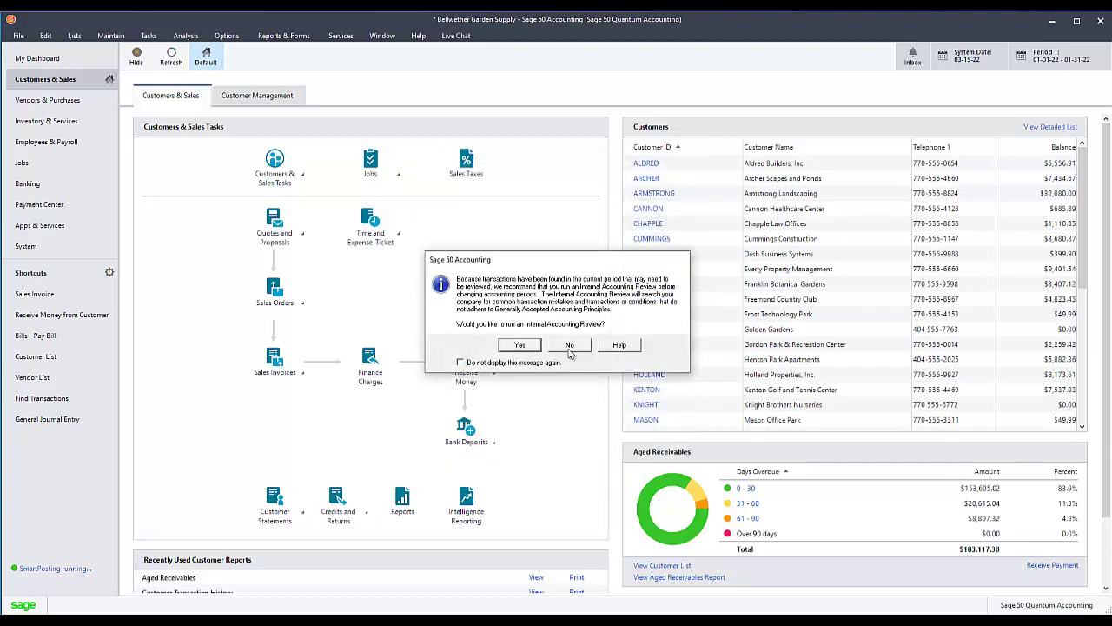
click(569, 347)
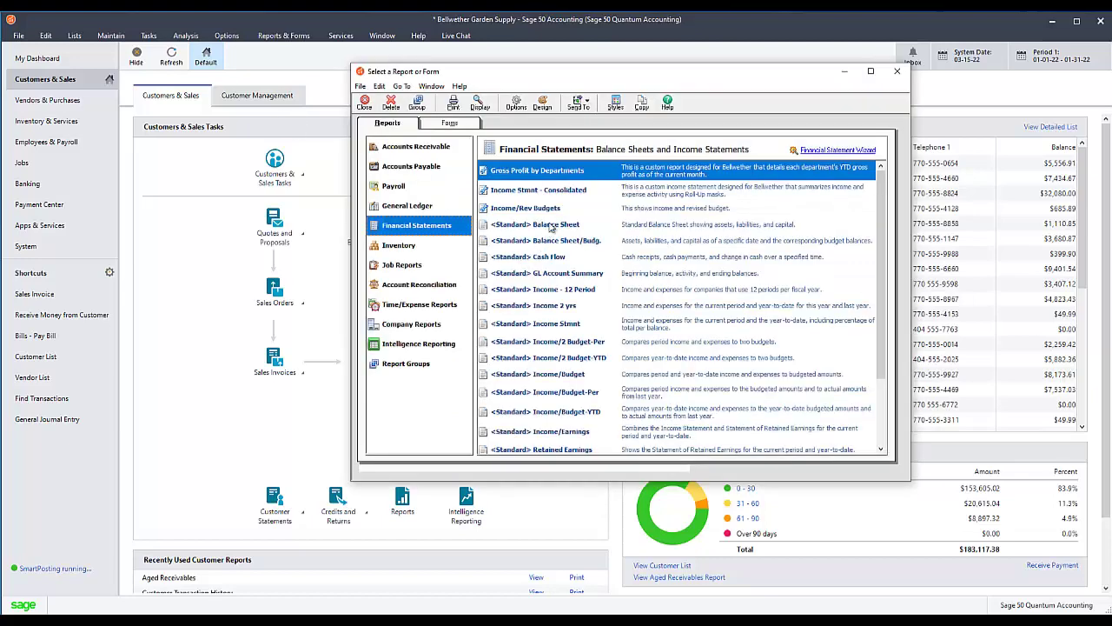
- Display the <Standard> Balance Sheet with its default options and review the assets, liabilities and capital sections
click(558, 227)
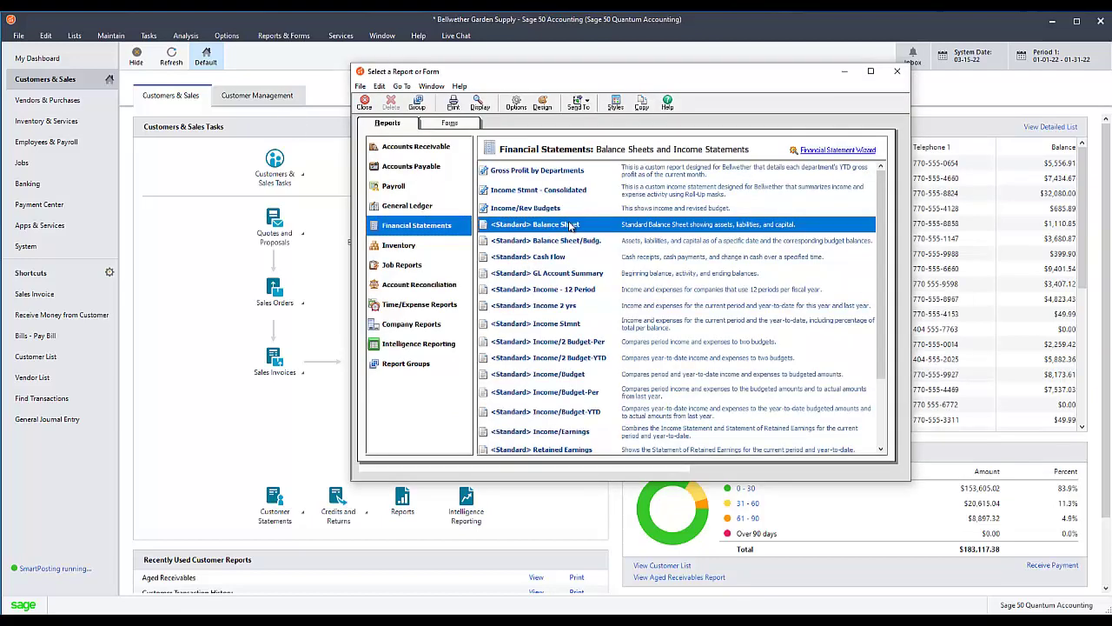
double_click(571, 226)
click(470, 304)
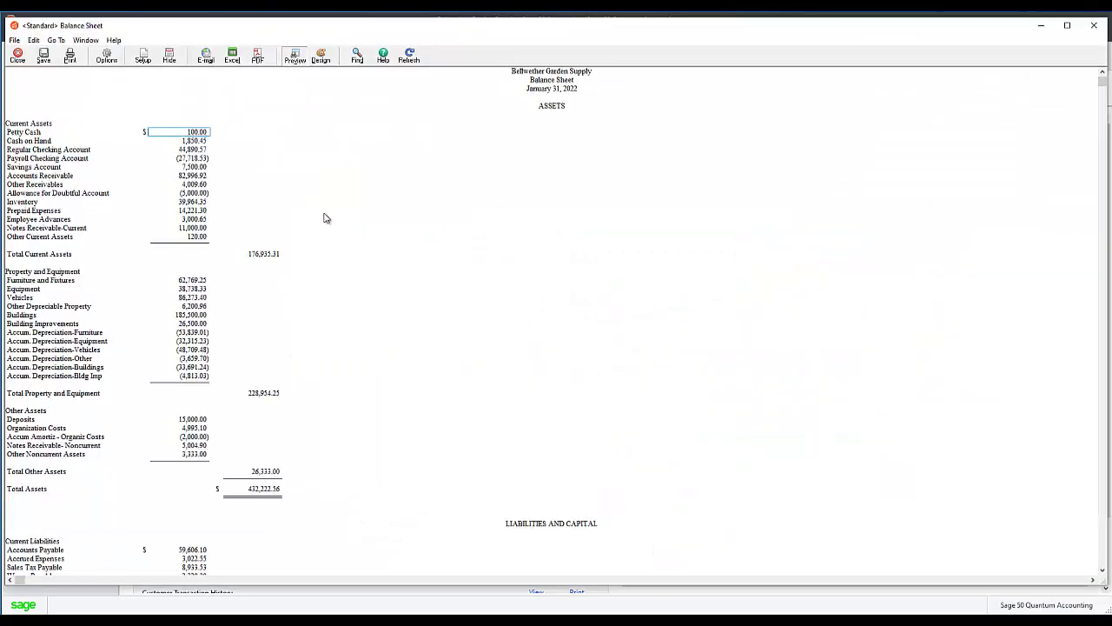
scroll(264, 267, down, 3)
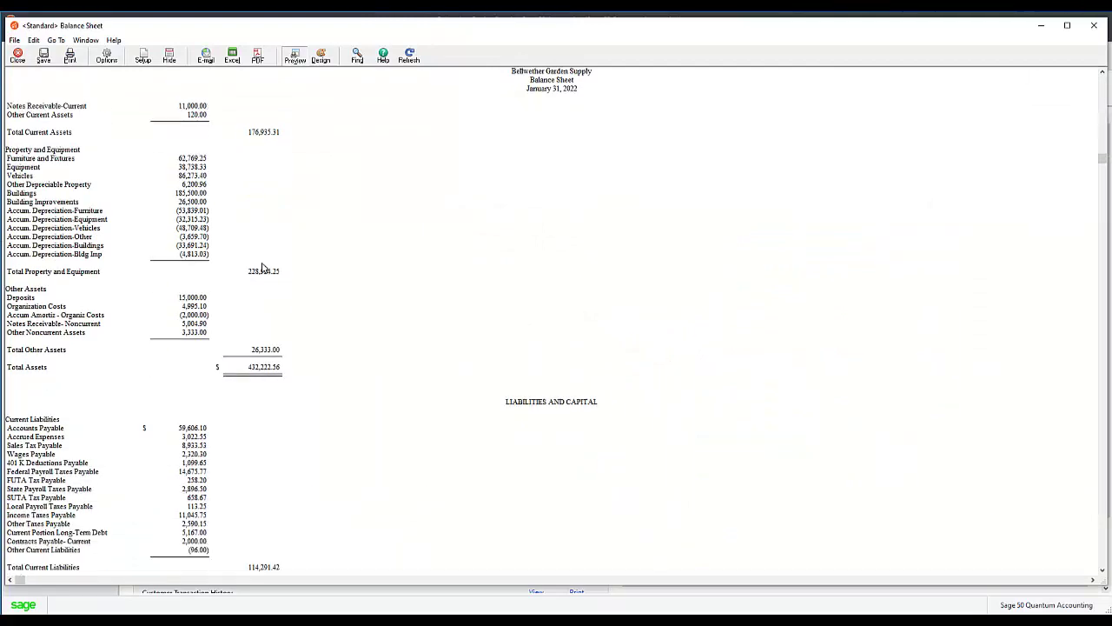
scroll(285, 366, down, 4)
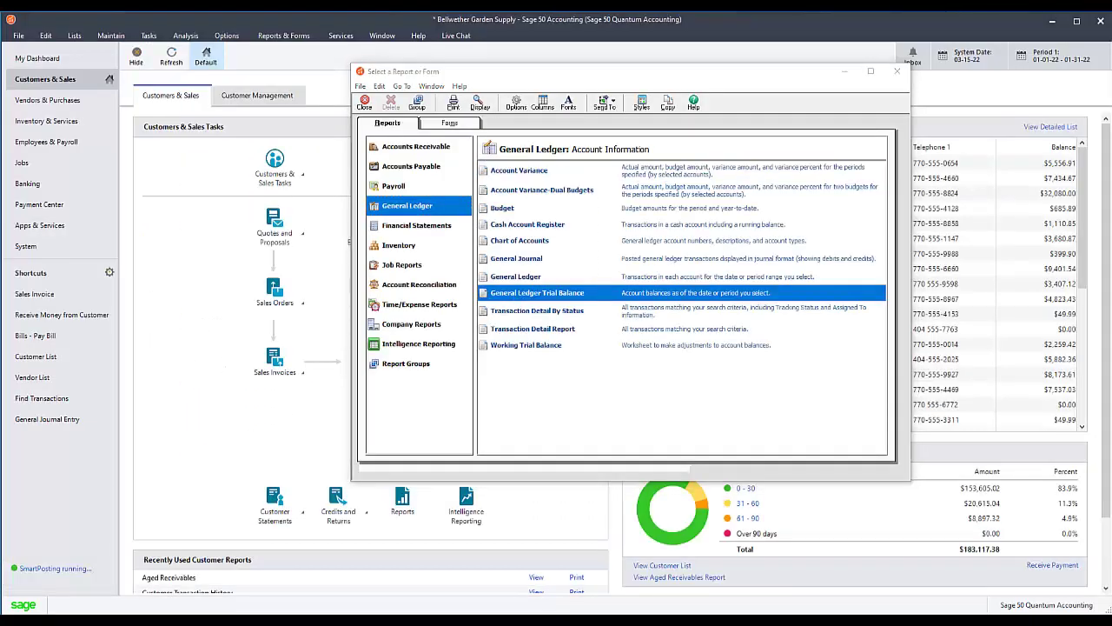
- Review the General Ledger Trial Balance down to its debit and credit totals, and close the report
scroll(396, 307, down, 4)
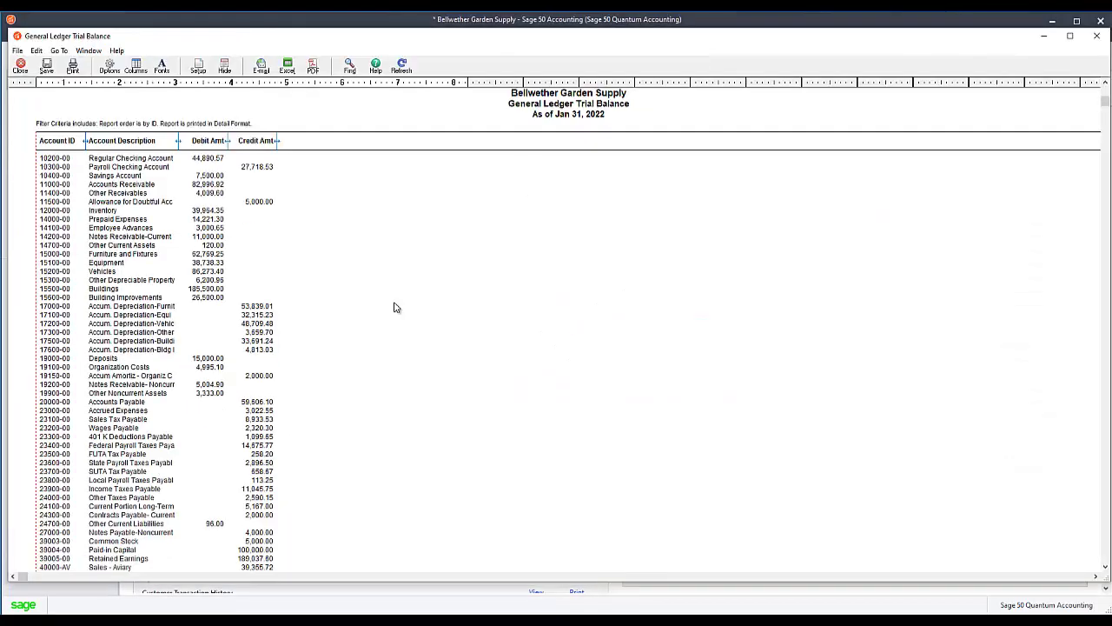
scroll(396, 307, up, 4)
scroll(396, 308, down, 8)
scroll(394, 307, down, 3)
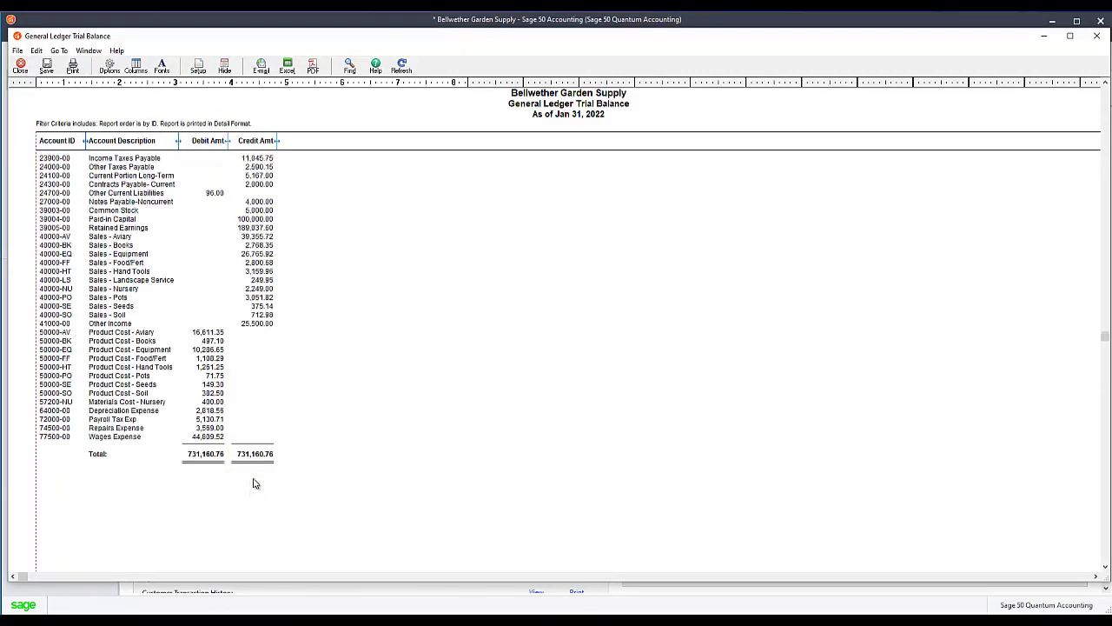
click(20, 66)
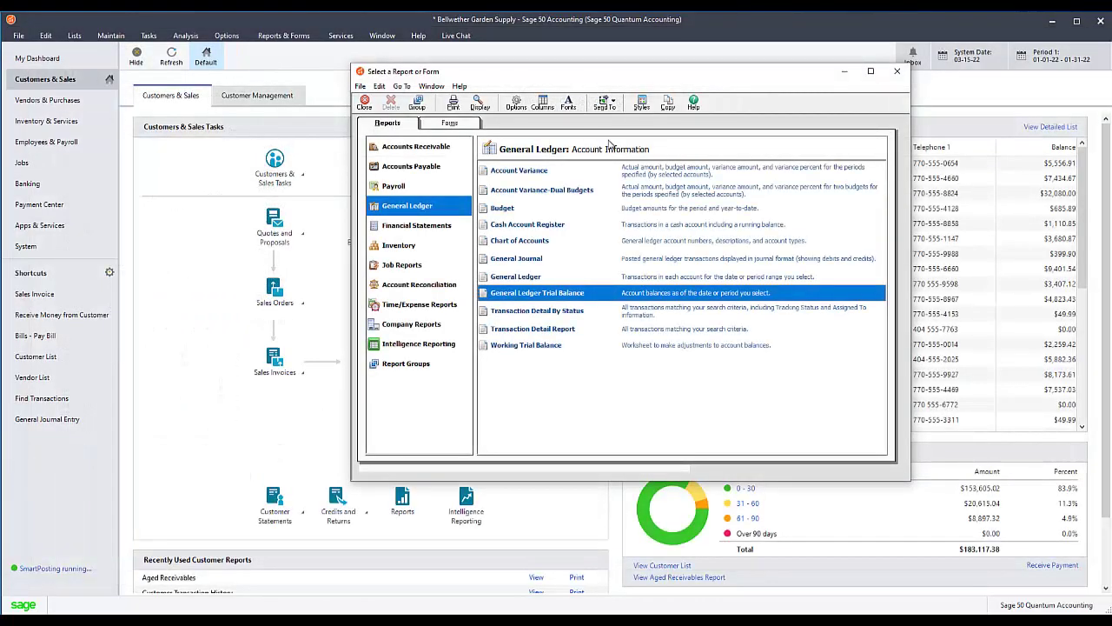